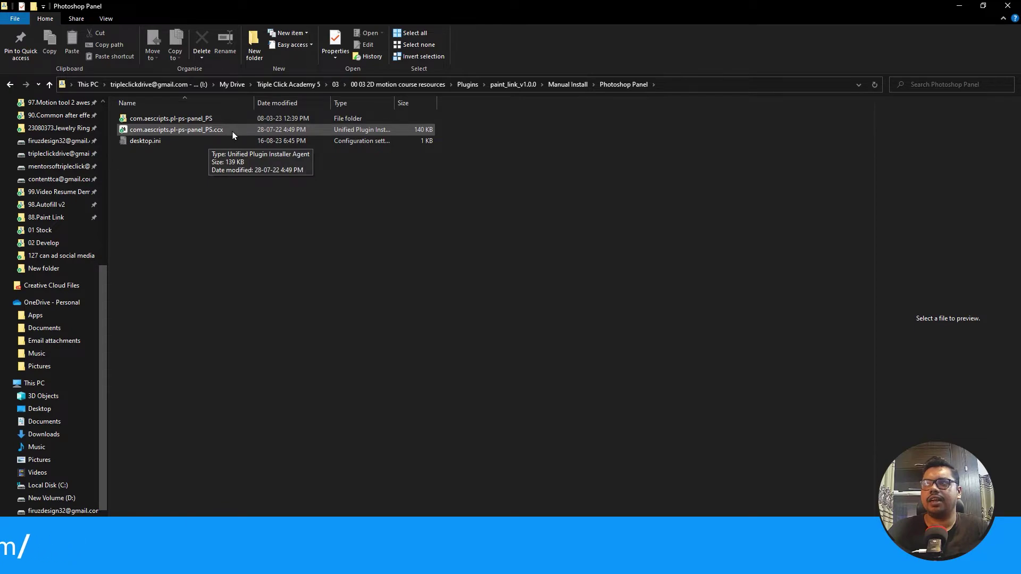
# Install the Paint Link Photoshop Panel plugin from com.aescripts.pl-ps-panel_PS.ccx, overwriting the existing version, and minimize the installer window
pyautogui.doubleClick(232, 130)
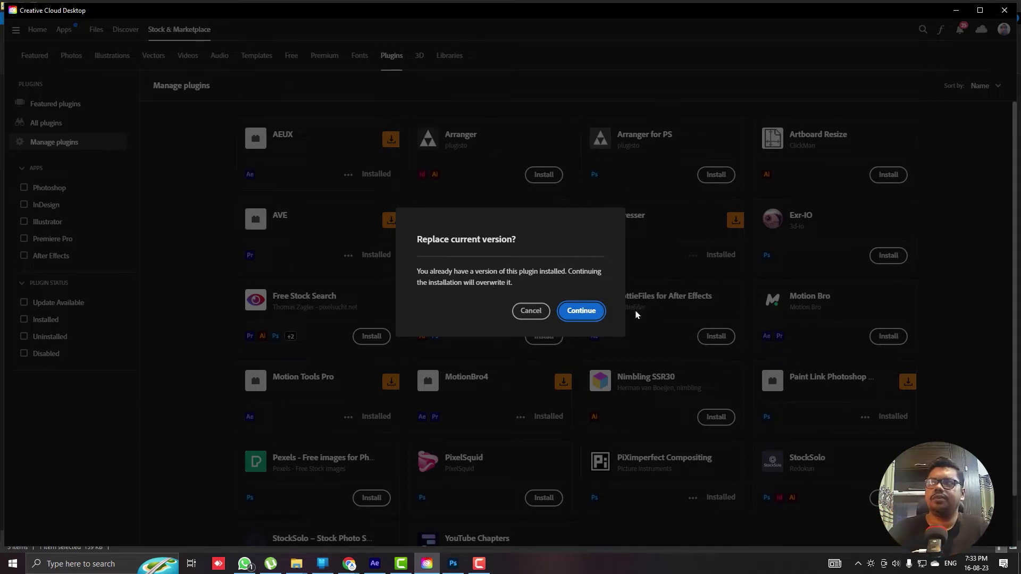
pyautogui.click(580, 311)
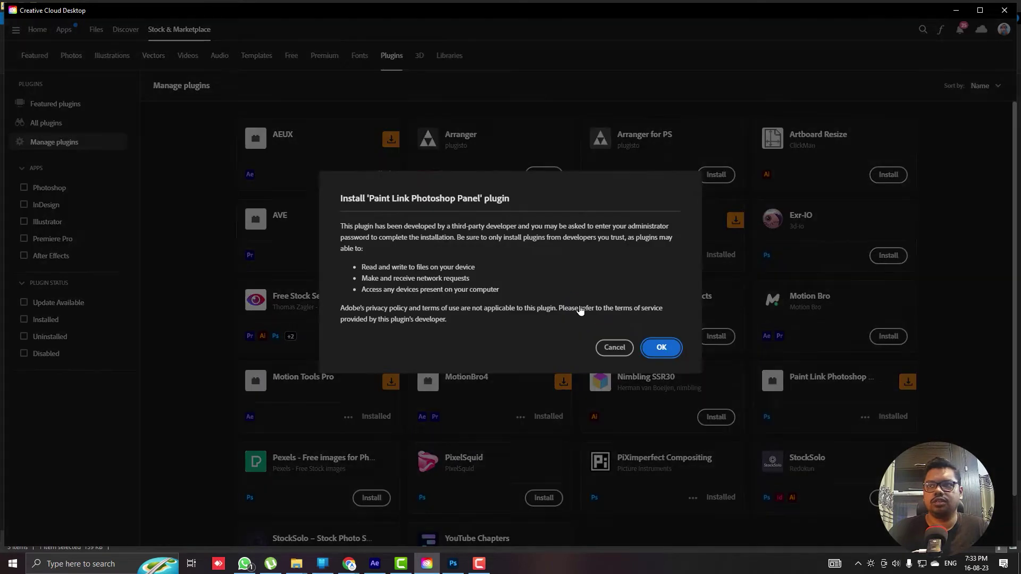
pyautogui.click(655, 346)
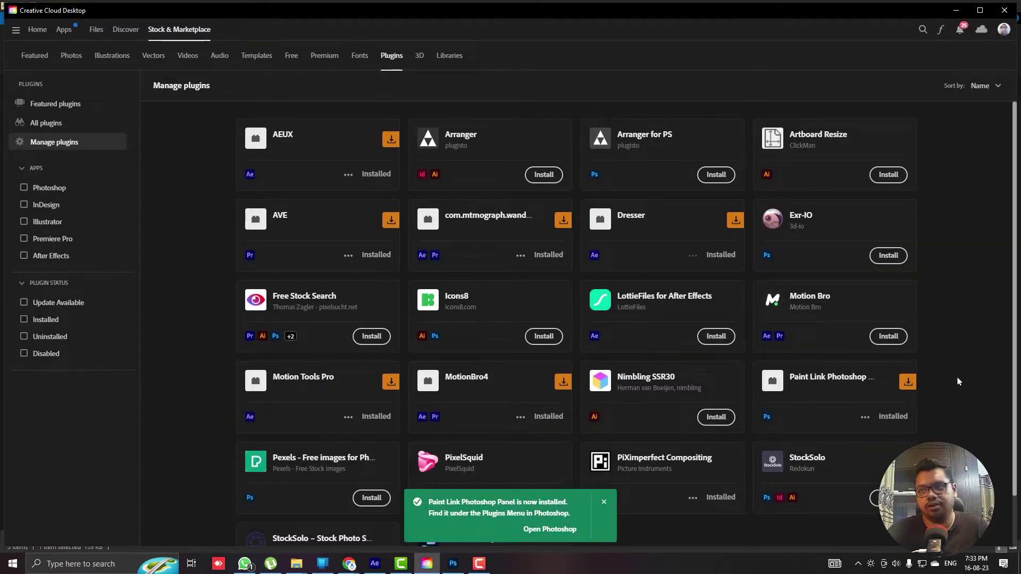
pyautogui.click(955, 10)
pyautogui.click(302, 307)
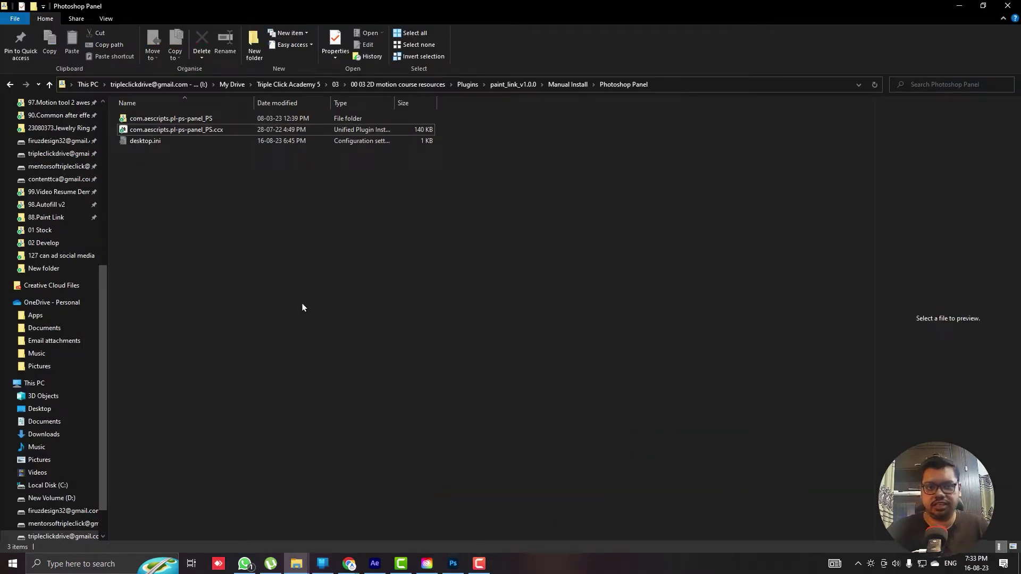
# Switch to After Effects and move the current time to 0:05:13:05, where the boy's foot meets the ball
pyautogui.hotkey('alt', 'Tab')
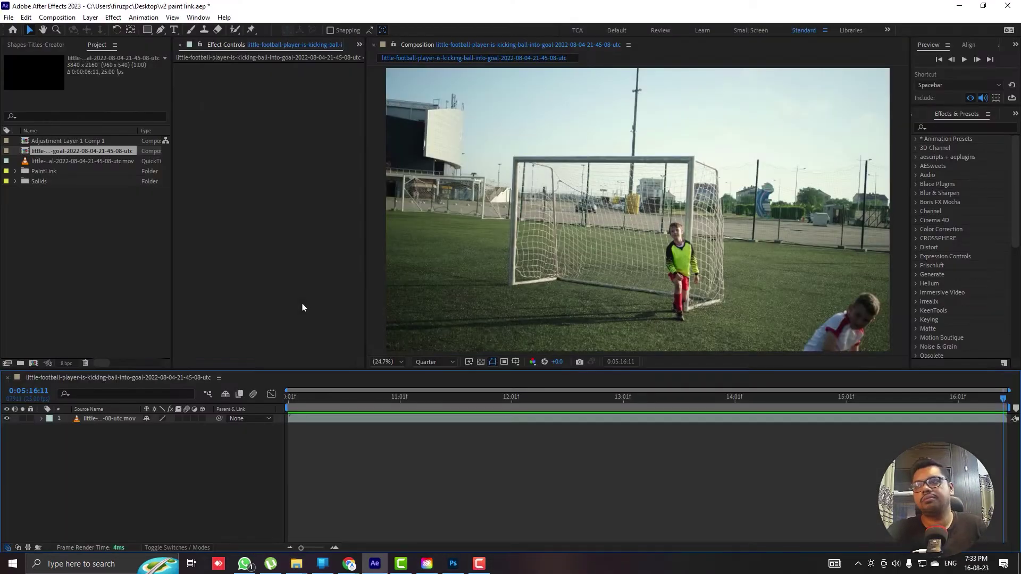
pyautogui.moveTo(295, 401); pyautogui.dragTo(651, 440)
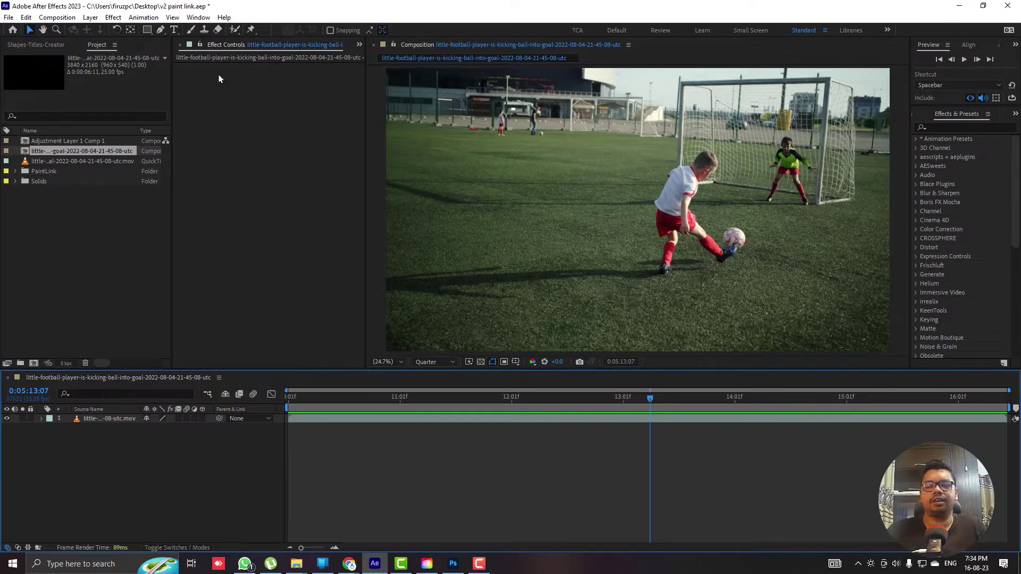
pyautogui.moveTo(651, 408); pyautogui.dragTo(640, 403)
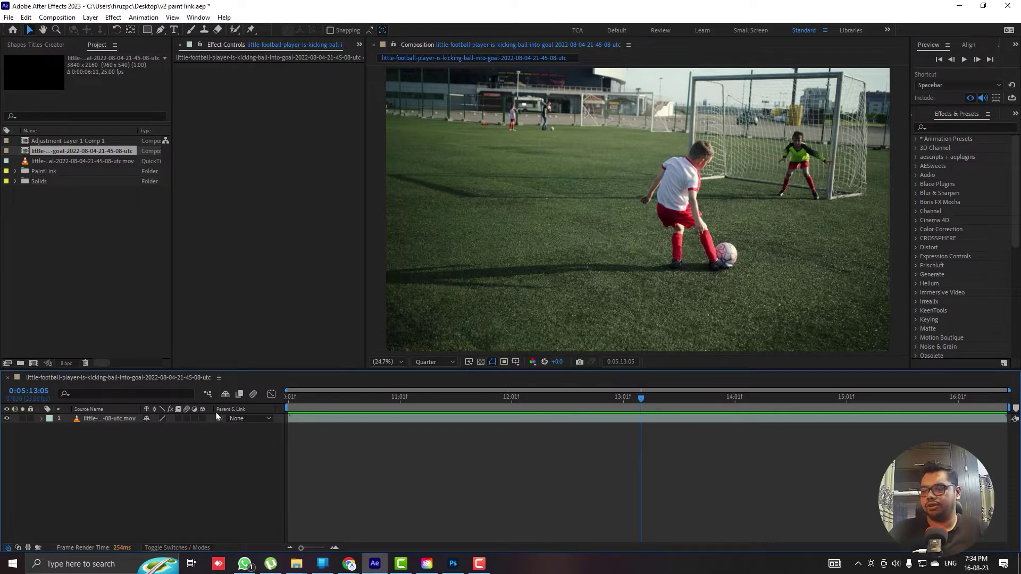
# Try the Paint Link effect directly on the football footage layer and remove it
pyautogui.click(100, 421)
pyautogui.hotkey('ctrl', 'space')
pyautogui.write('pai')
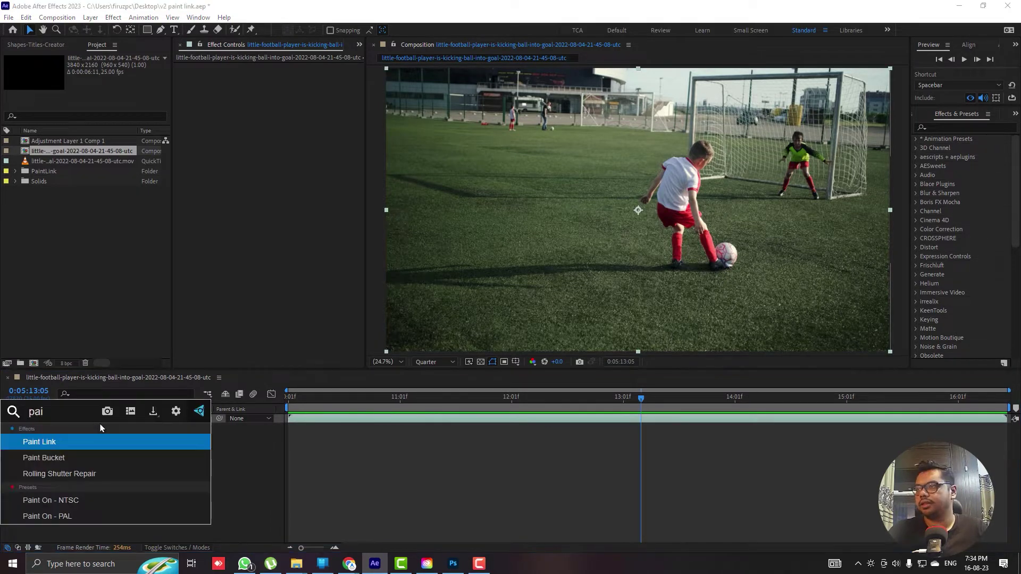
pyautogui.write('n')
pyautogui.click(62, 442)
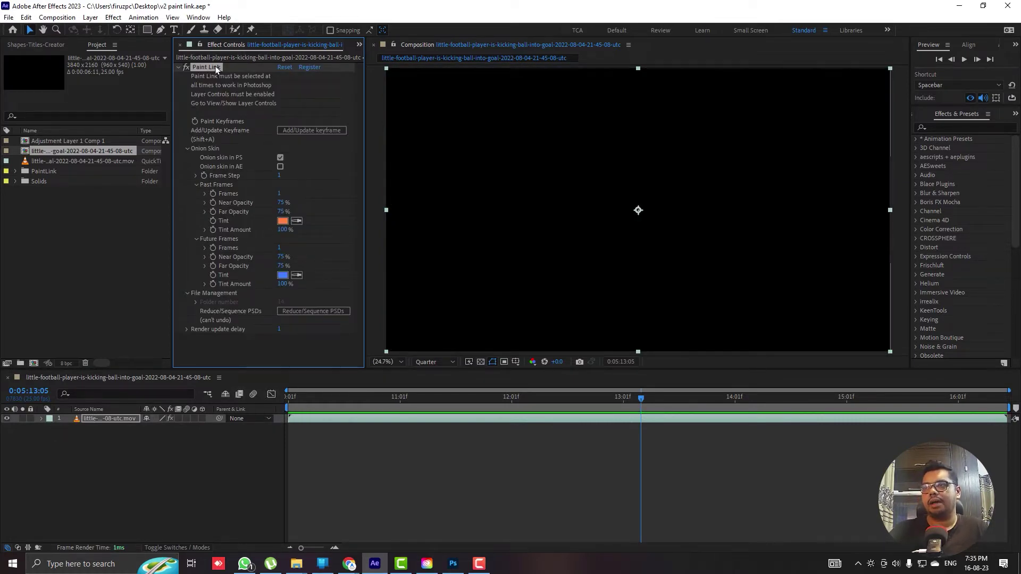
pyautogui.press('Delete')
# Create an adjustment layer above the footage and apply the Paint Link effect to it
pyautogui.rightClick(175, 480)
pyautogui.moveTo(251, 346)
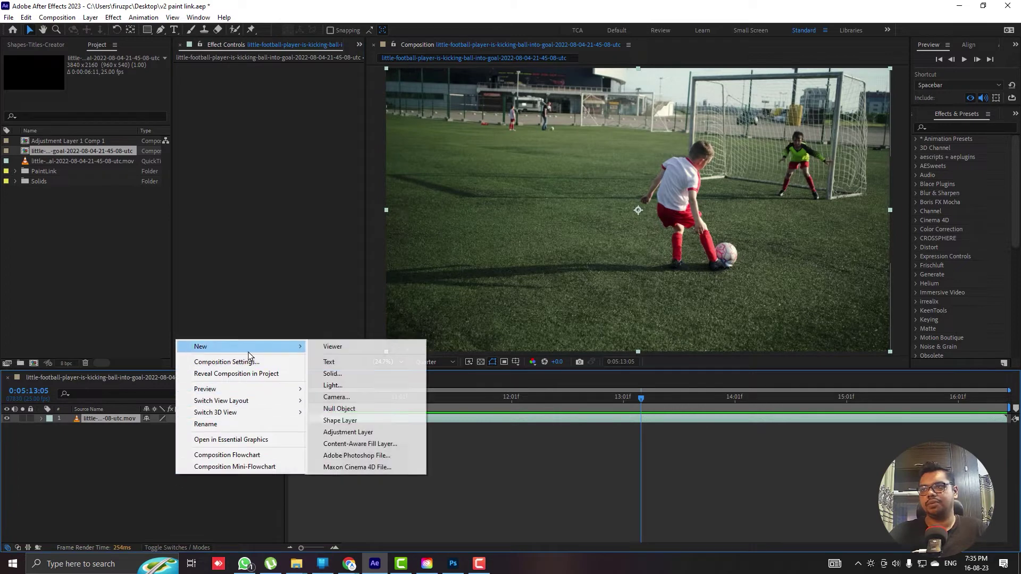
pyautogui.click(351, 434)
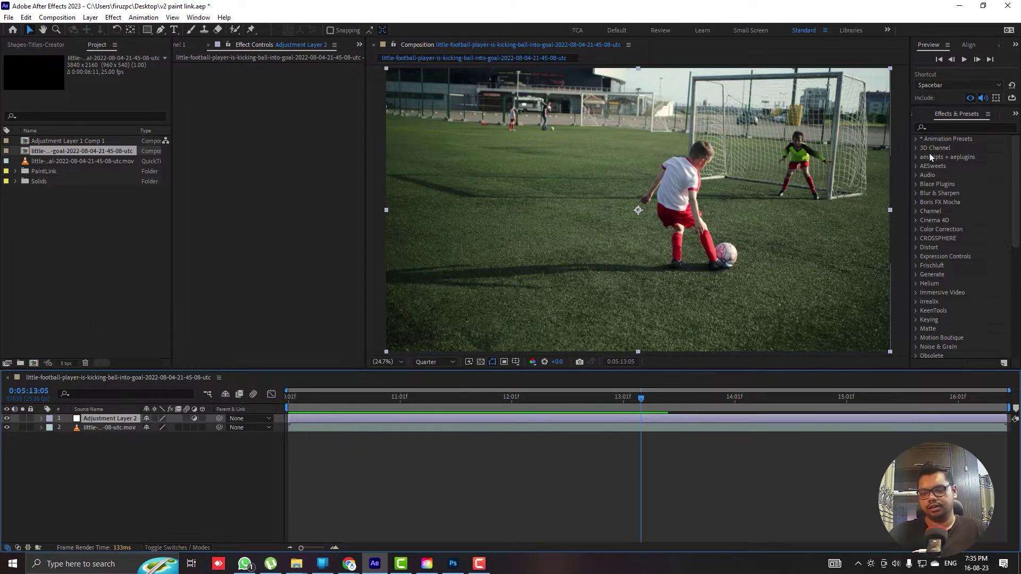
pyautogui.click(943, 126)
pyautogui.write('pain')
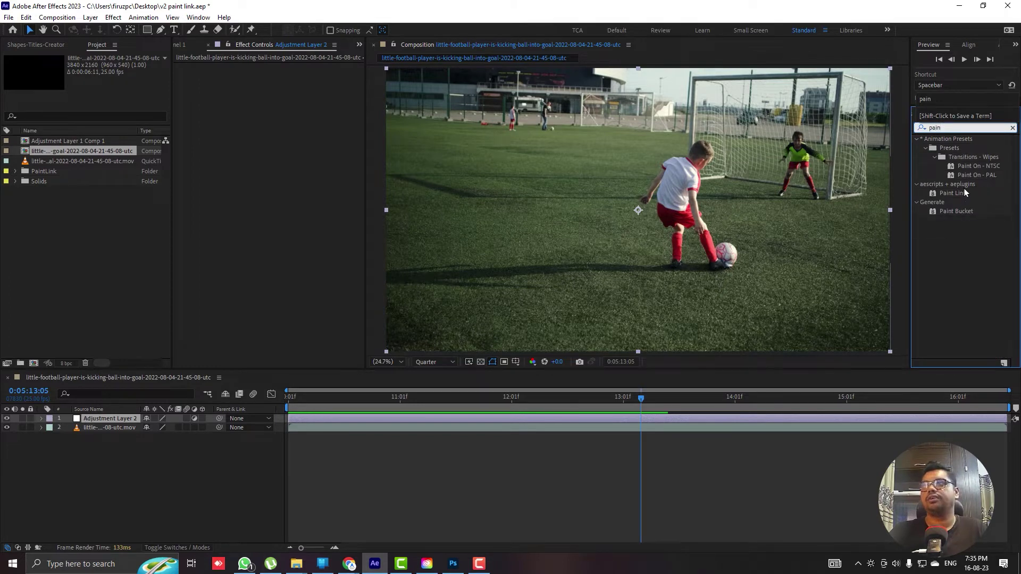
pyautogui.moveTo(952, 193)
pyautogui.mouseDown()
pyautogui.moveTo(907, 208)
pyautogui.moveTo(278, 149)
pyautogui.mouseUp()
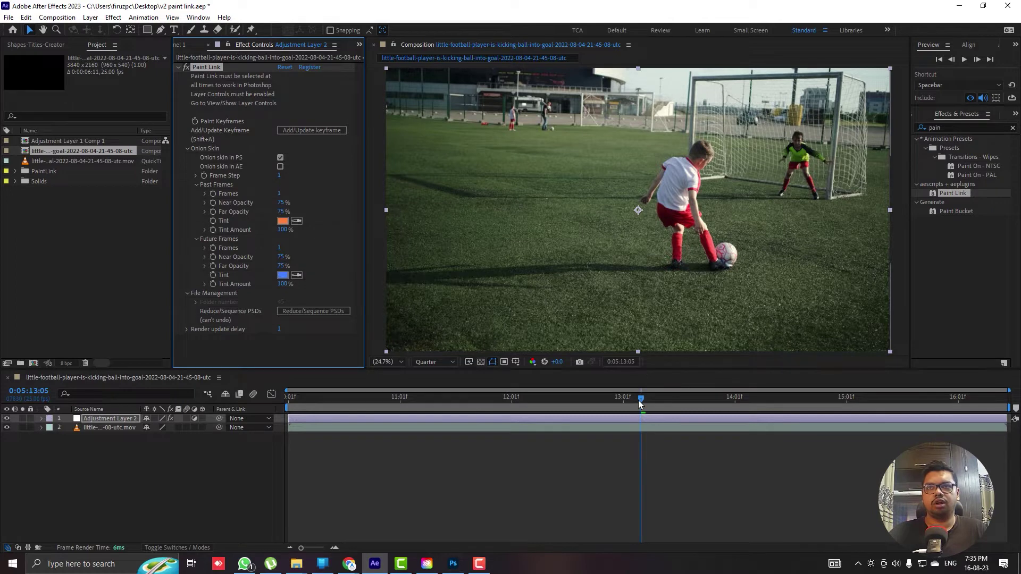
# Check the neighbouring frame, return to 0:05:13:05 and send that frame to Photoshop as a Paint Link keyframe
pyautogui.moveTo(639, 400)
pyautogui.mouseDown()
pyautogui.moveTo(629, 400)
pyautogui.moveTo(641, 400)
pyautogui.mouseUp()
pyautogui.press('pageup')
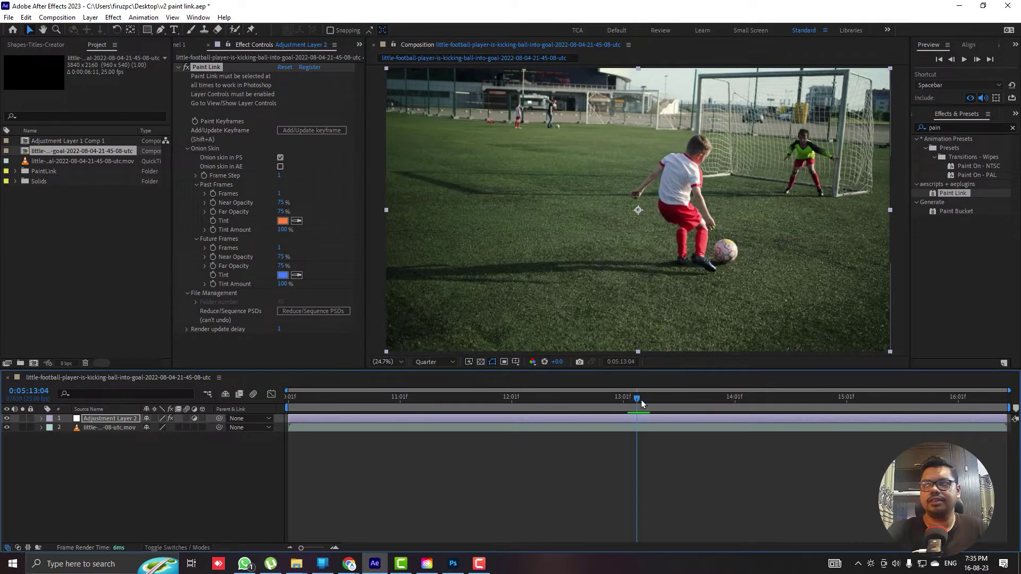
pyautogui.press('pagedown')
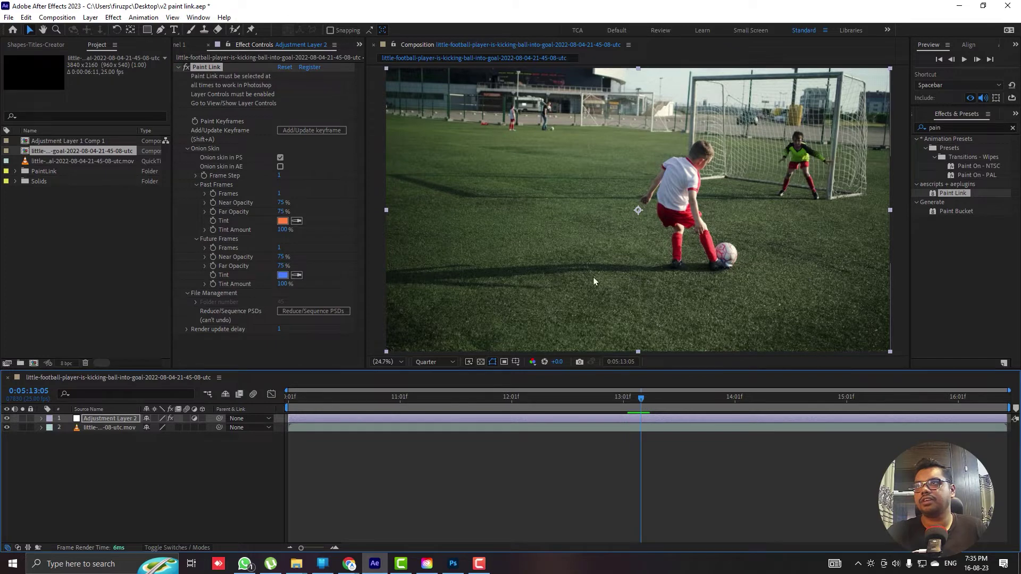
pyautogui.click(299, 132)
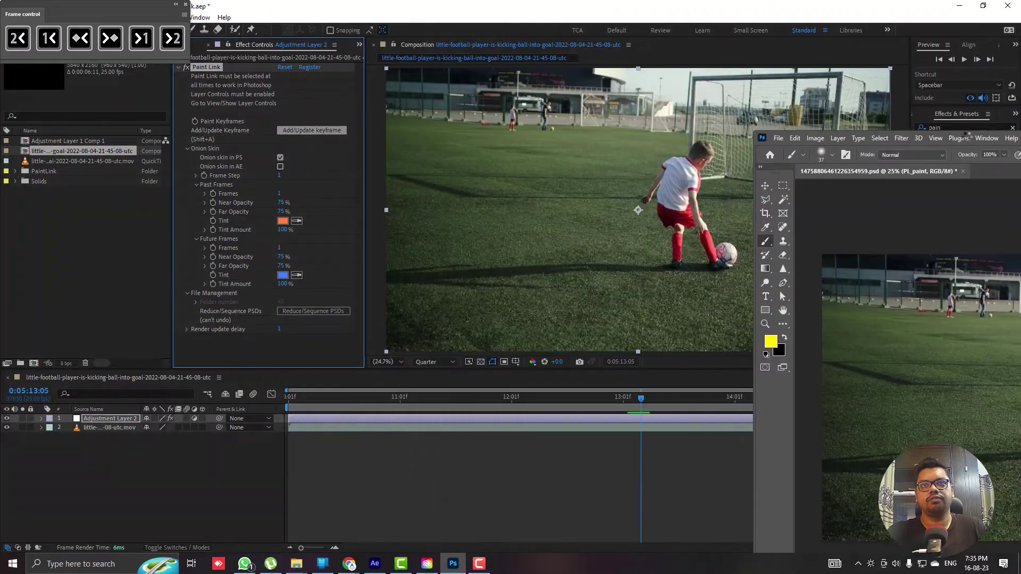
# Arrange the After Effects and Photoshop windows side by side on the screen
pyautogui.moveTo(967, 134); pyautogui.dragTo(1020, 145)
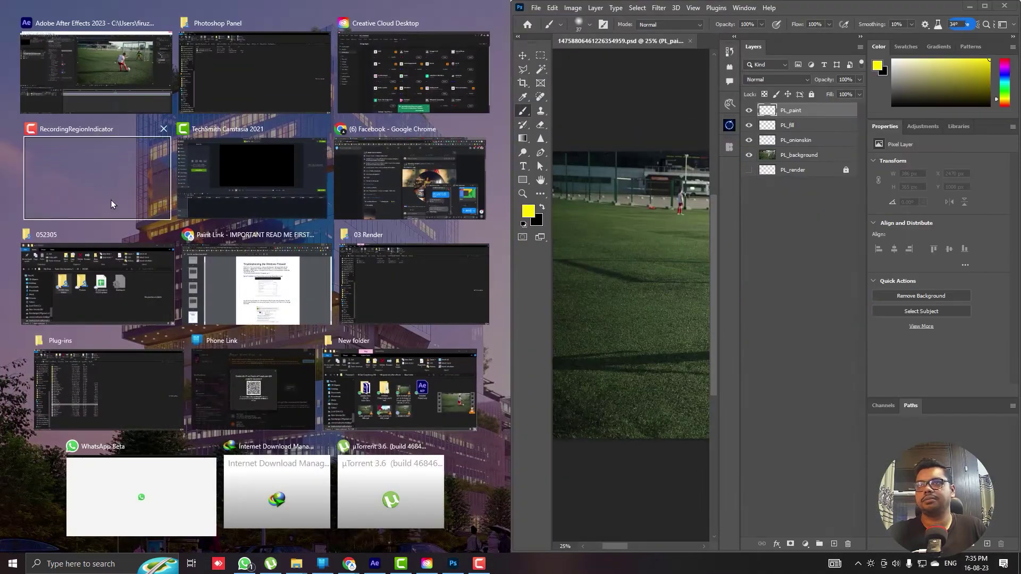
pyautogui.click(117, 67)
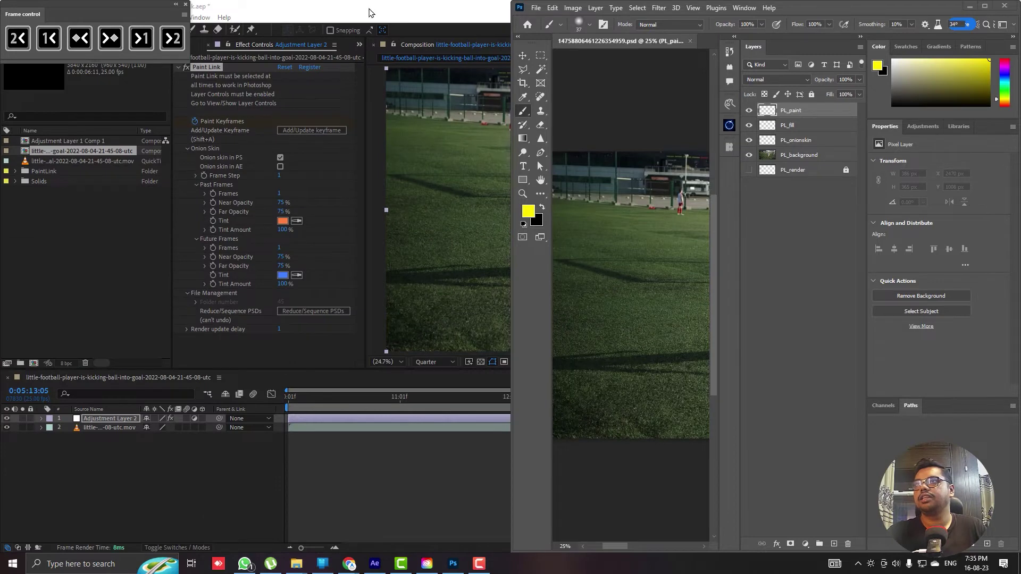
pyautogui.moveTo(370, 10); pyautogui.dragTo(1, 113)
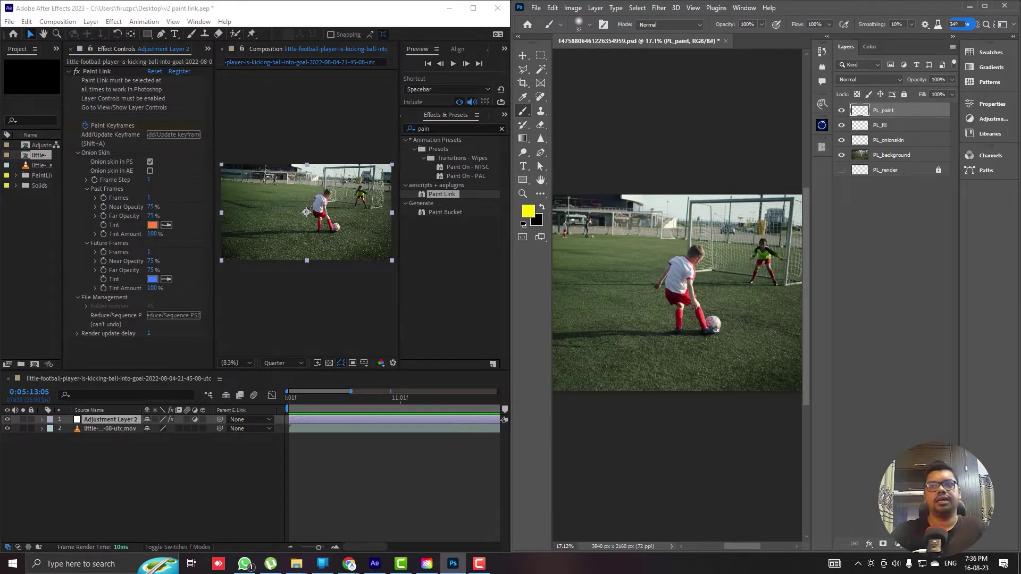
# Reduce the Photoshop brush size to about 28 px and increase its hardness
pyautogui.scroll(5, 716, 329)
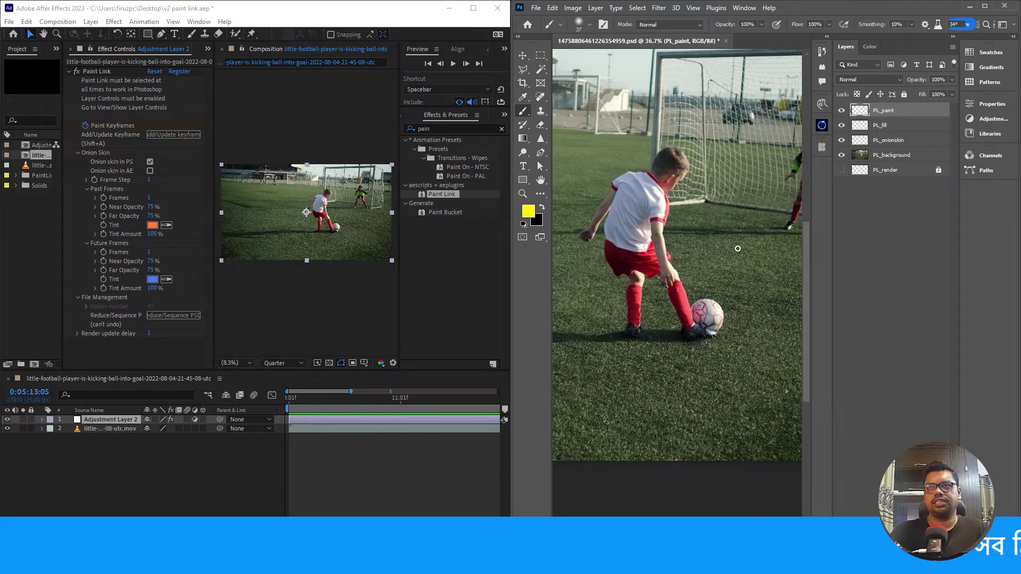
pyautogui.rightClick(730, 230)
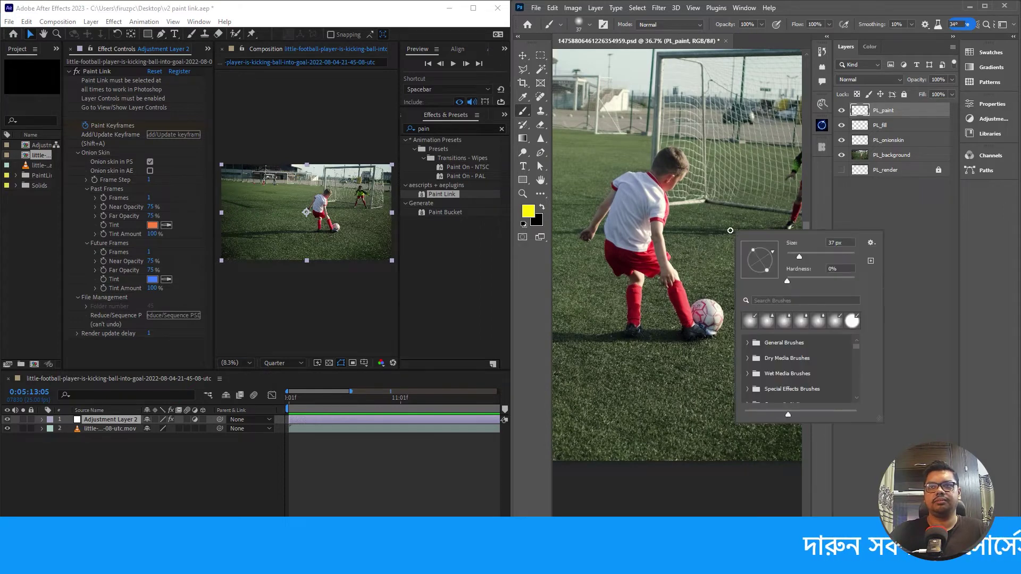
pyautogui.click(796, 256)
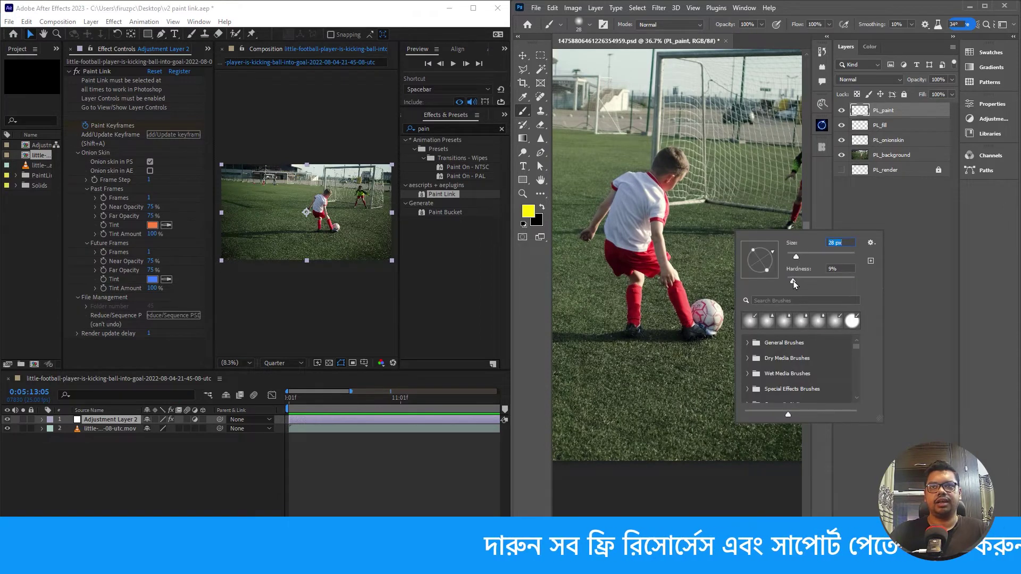
pyautogui.moveTo(827, 280); pyautogui.dragTo(825, 281)
pyautogui.click(824, 6)
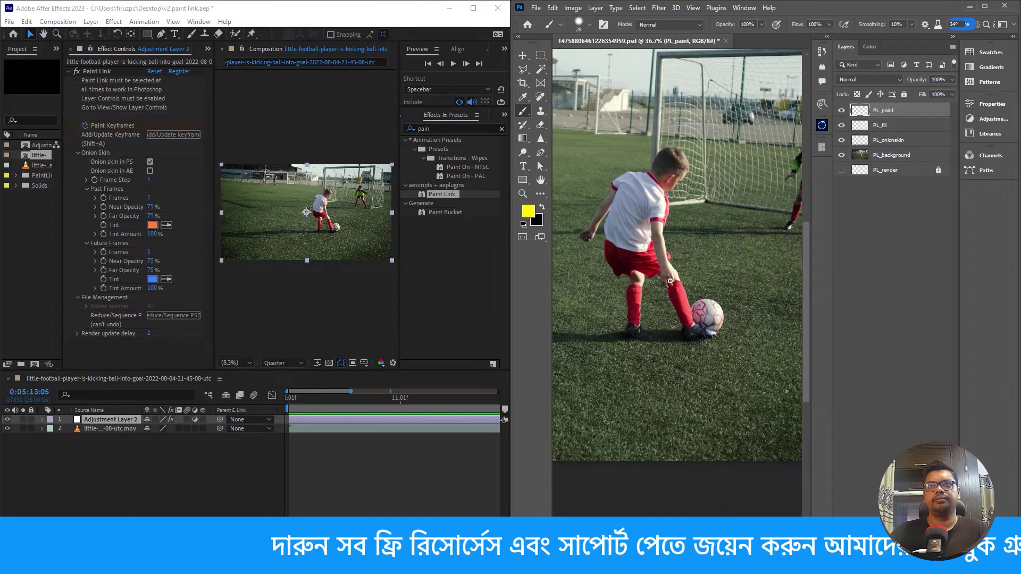
# Paint short yellow rays radiating around the ball on the PL_paint layer
pyautogui.moveTo(708, 308)
pyautogui.mouseDown()
pyautogui.moveTo(722, 278)
pyautogui.moveTo(724, 304)
pyautogui.moveTo(736, 301)
pyautogui.moveTo(747, 324)
pyautogui.moveTo(729, 340)
pyautogui.moveTo(690, 280)
pyautogui.mouseUp()
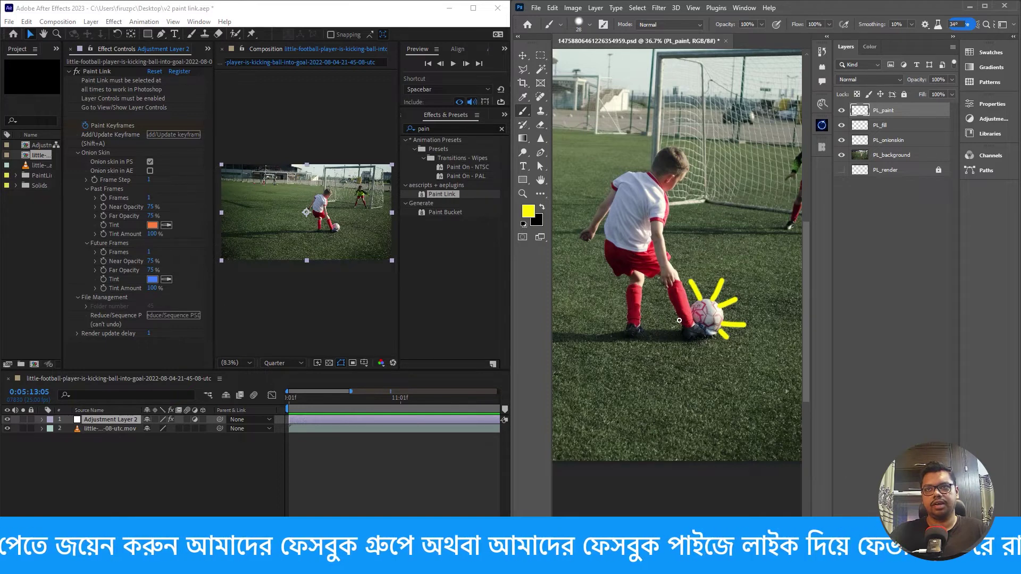
pyautogui.moveTo(680, 319); pyautogui.dragTo(666, 320)
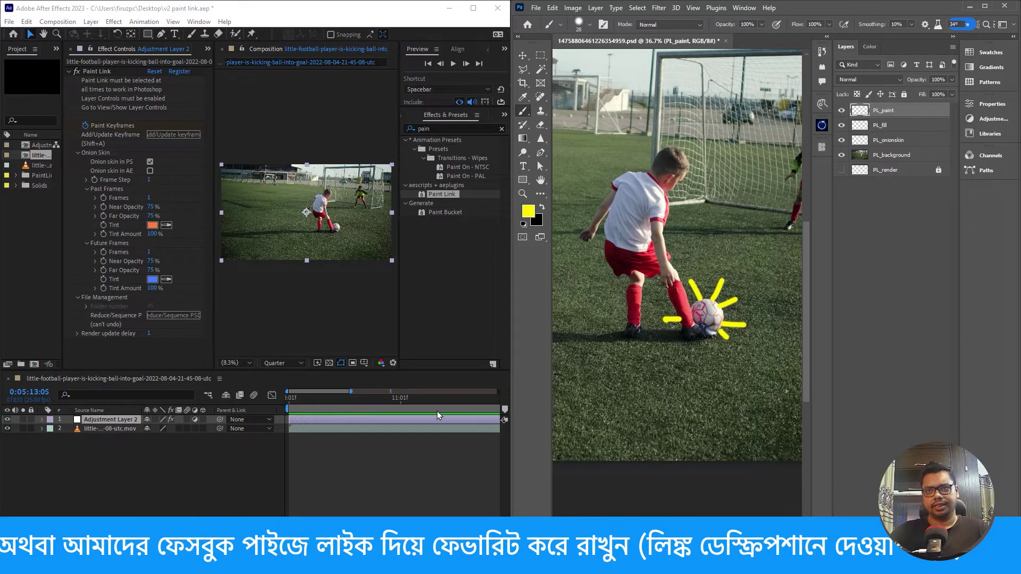
pyautogui.scroll(-3, 378, 441)
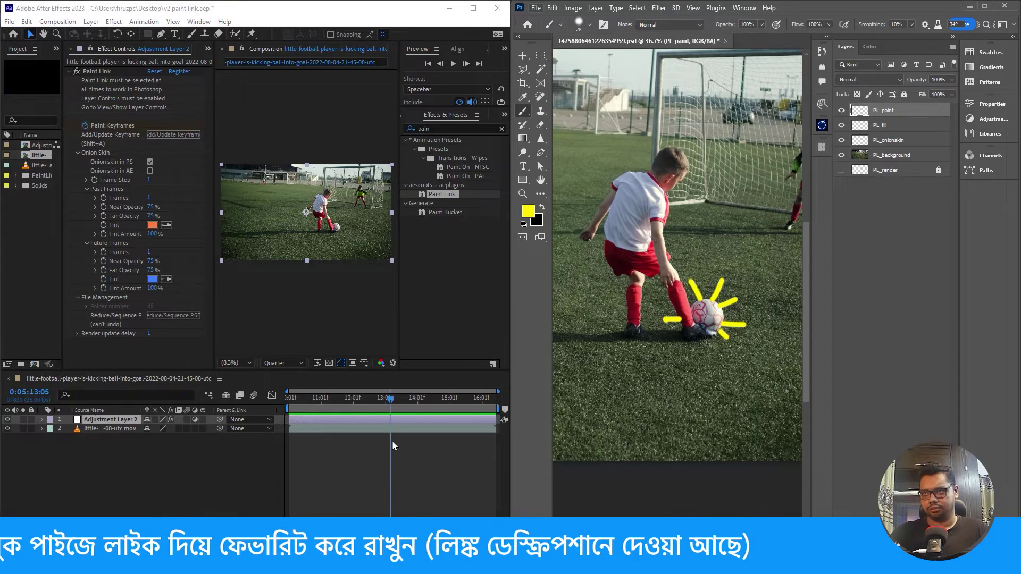
pyautogui.press('pagedown')
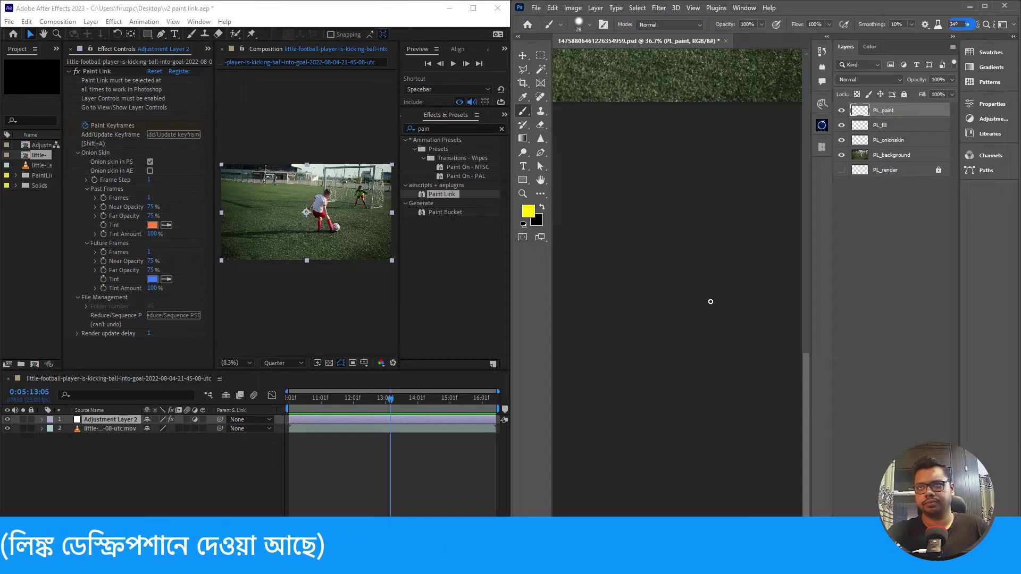
pyautogui.scroll(6, 711, 302)
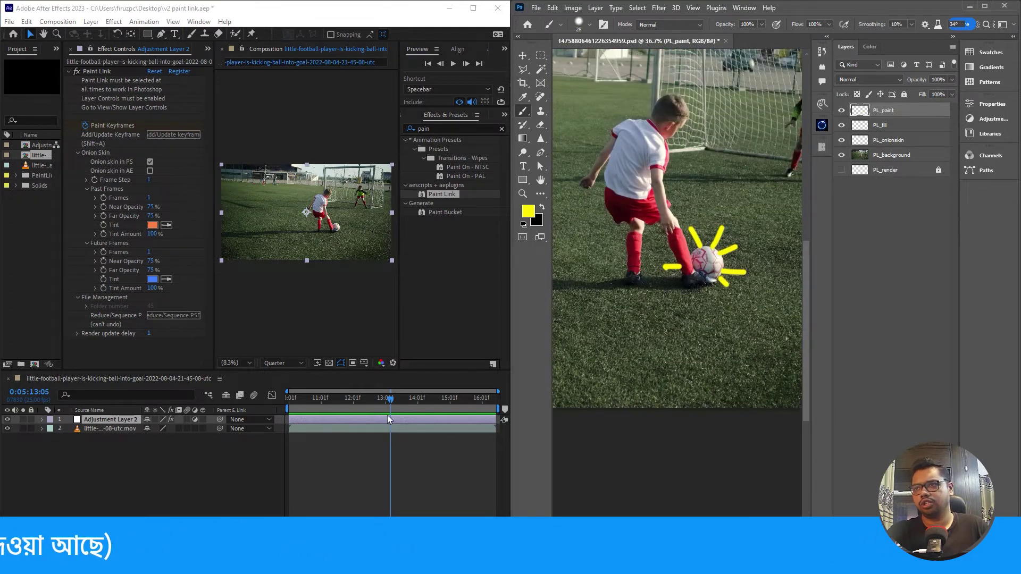
# Update the Paint Link keyframe with the painted rays and inspect them around the ball in the After Effects composition
pyautogui.click(165, 134)
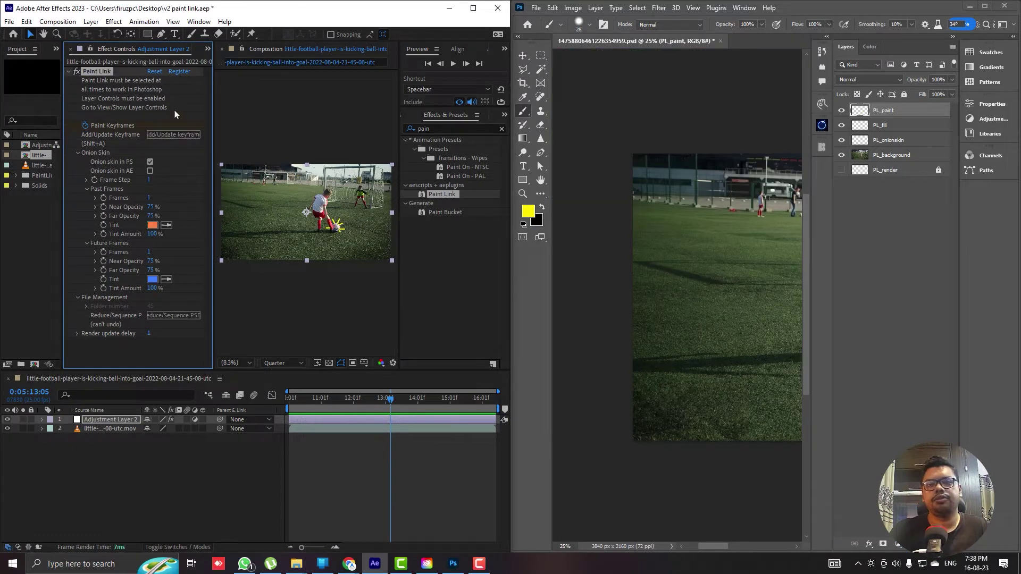
pyautogui.scroll(3, 327, 245)
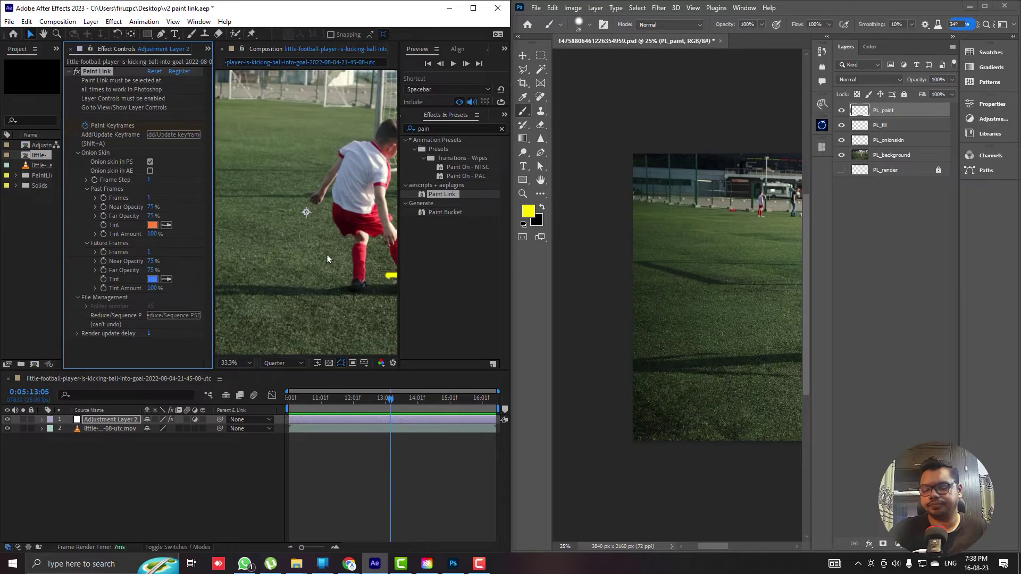
pyautogui.moveTo(355, 241)
pyautogui.mouseDown()
pyautogui.moveTo(234, 239)
pyautogui.moveTo(266, 245)
pyautogui.mouseUp()
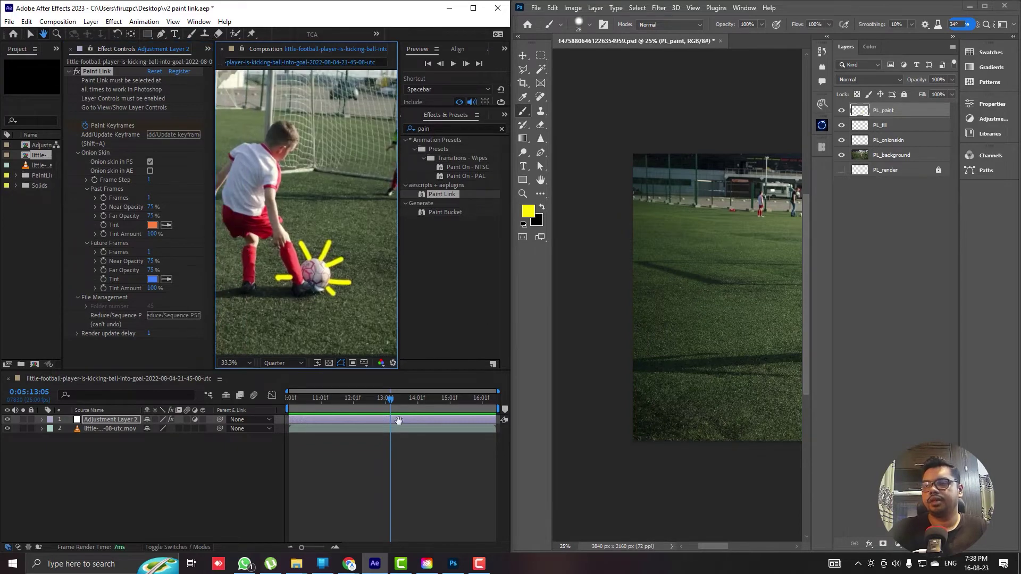
# Reveal the adjustment layer's Paint Keyframes property in the timeline
pyautogui.click(399, 420)
pyautogui.press('v')
pyautogui.press('u')
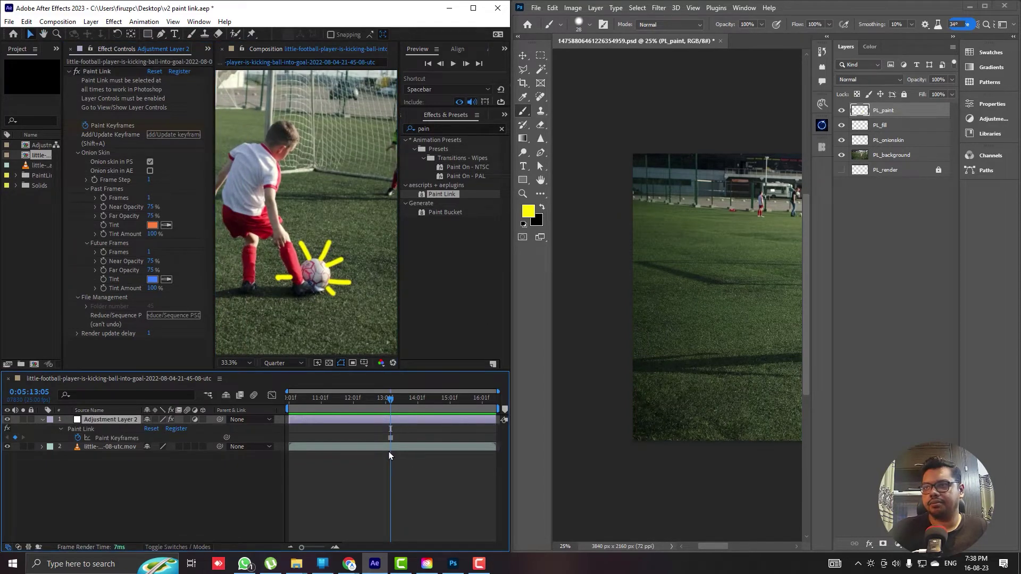
# Switch the paint keyframe at 0:05:13:05 off hold interpolation and compare that frame with the next one
pyautogui.scroll(4, 389, 450)
pyautogui.scroll(-5, 415, 453)
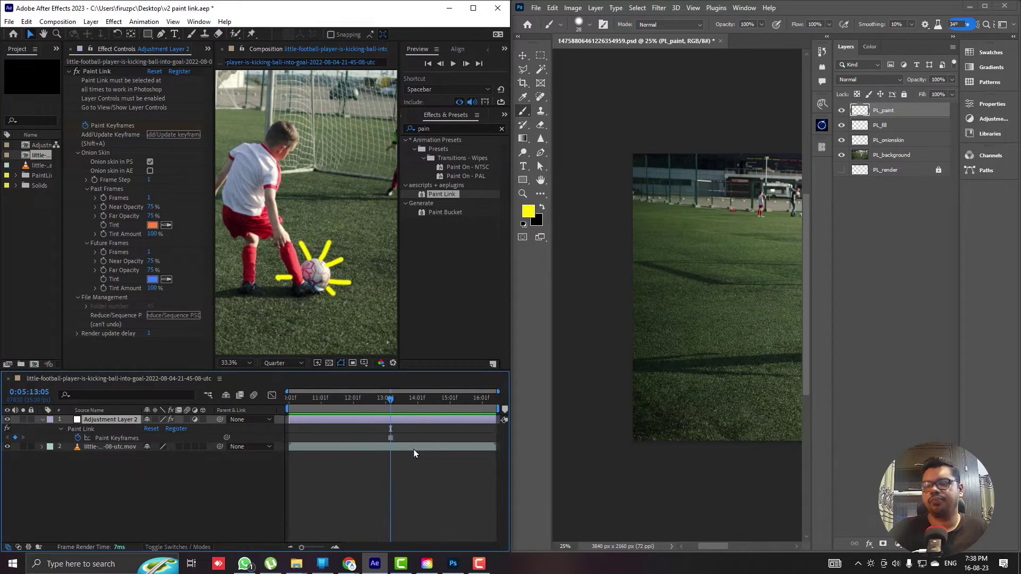
pyautogui.press('pagedown')
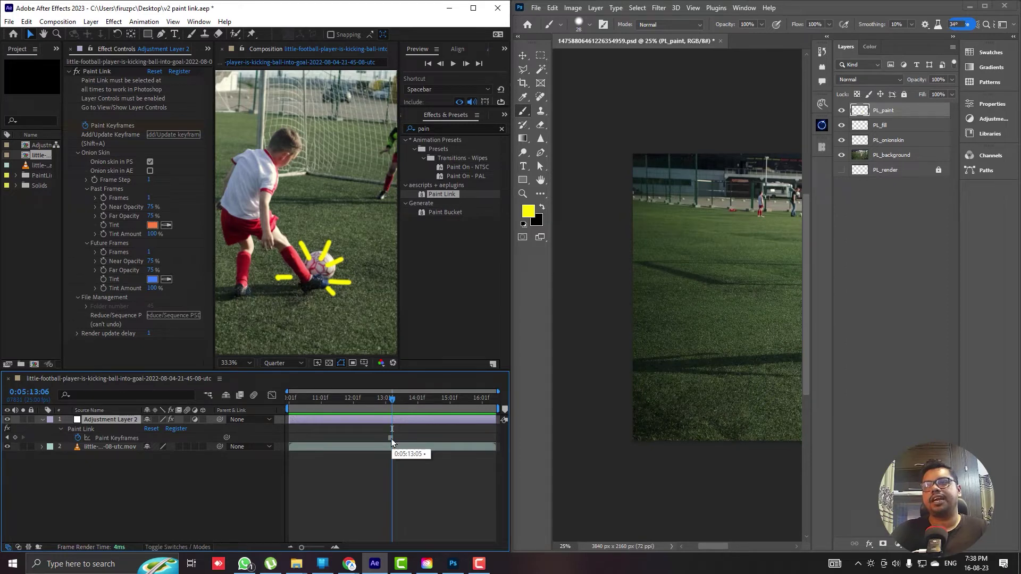
pyautogui.click(391, 438)
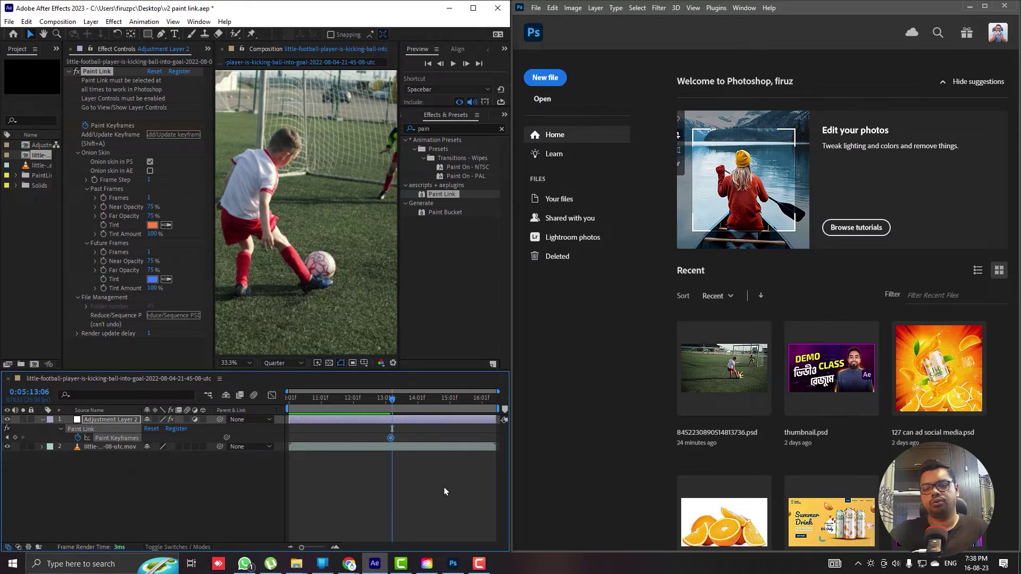
pyautogui.press('pageup')
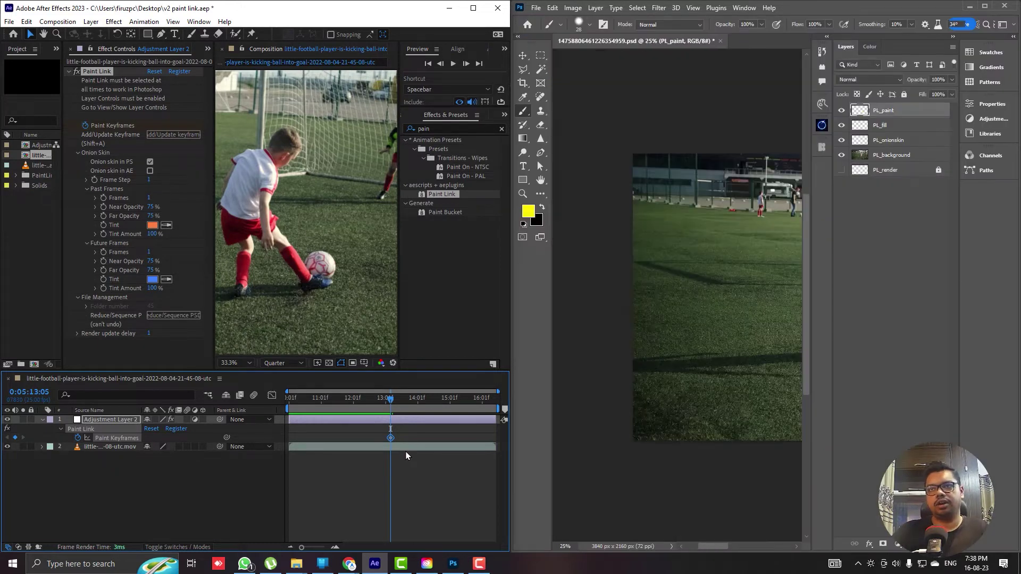
pyautogui.press('pagedown')
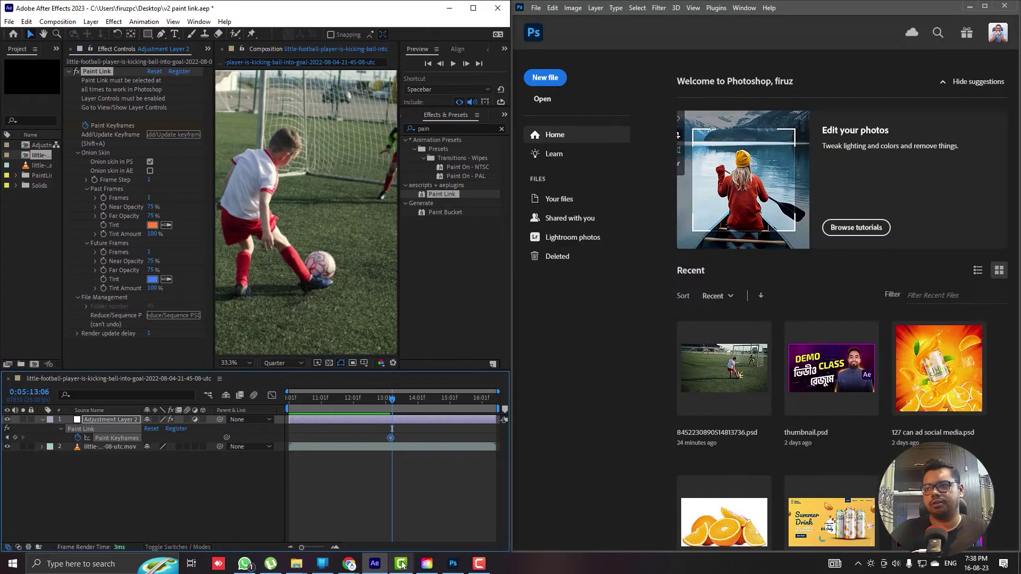
# Restore hold interpolation on the paint keyframe at 0:05:13:05
pyautogui.rightClick(391, 437)
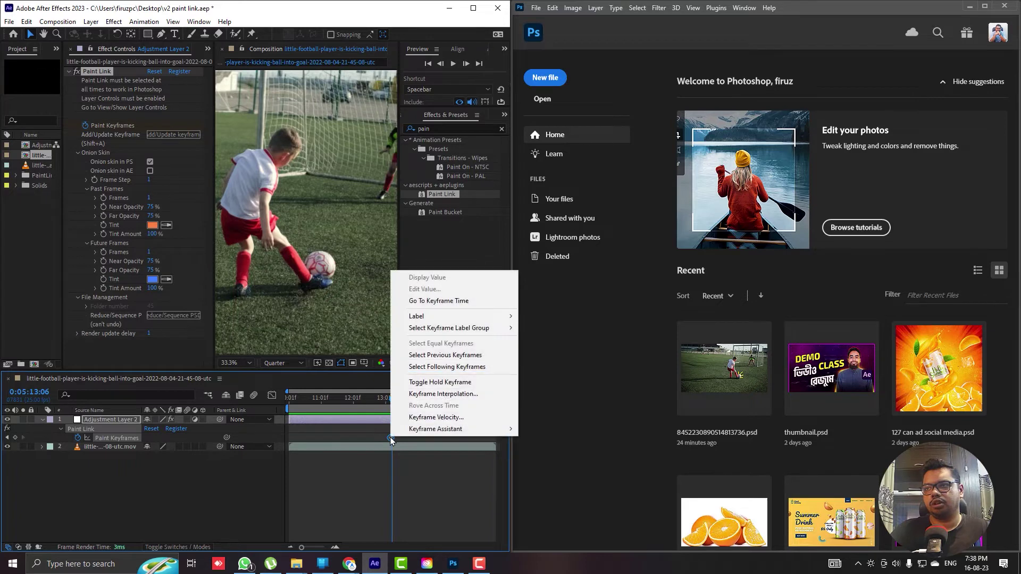
pyautogui.click(425, 394)
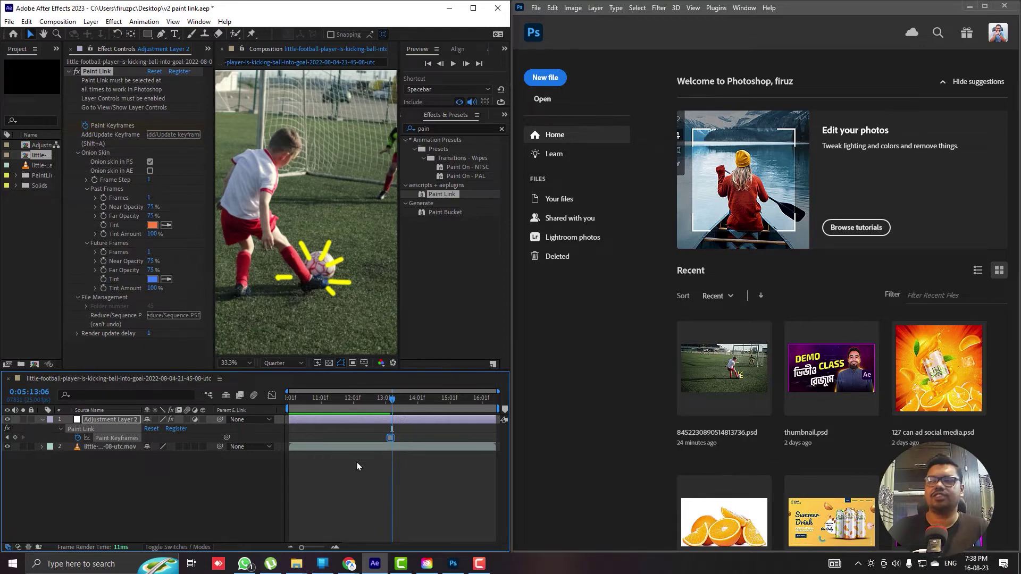
# Add a Paint Link keyframe at 0:05:13:06 and undo the stray brush stroke in its Photoshop document
pyautogui.click(167, 136)
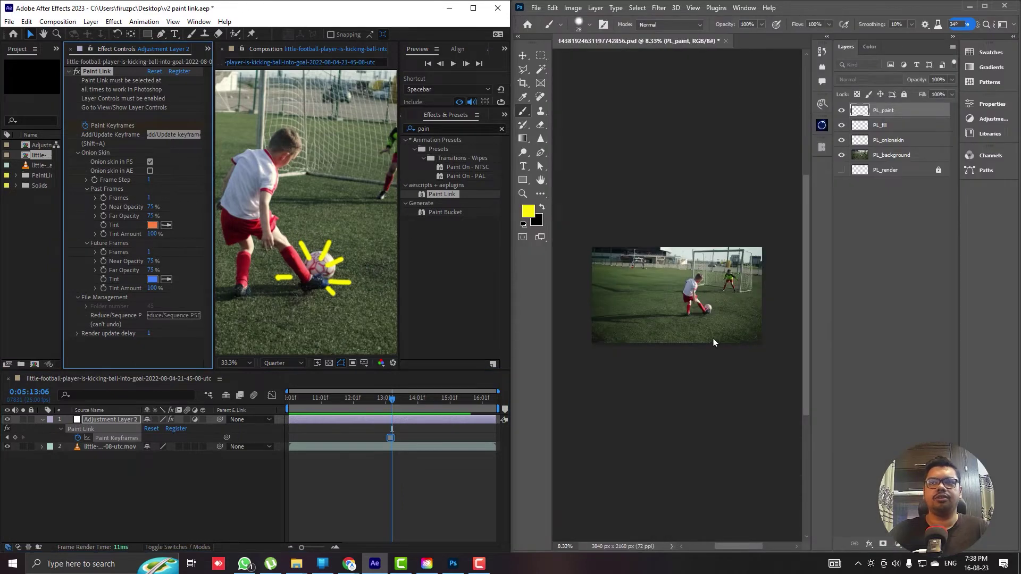
pyautogui.click(702, 298)
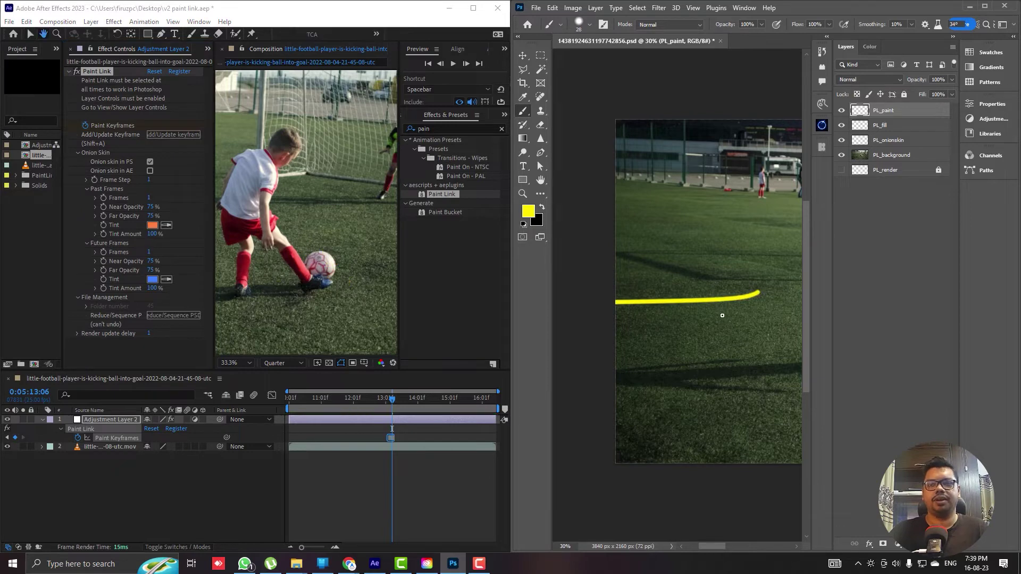
pyautogui.hotkey('ctrl', 'z')
pyautogui.moveTo(755, 292); pyautogui.dragTo(525, 298)
pyautogui.moveTo(718, 301); pyautogui.dragTo(819, 306)
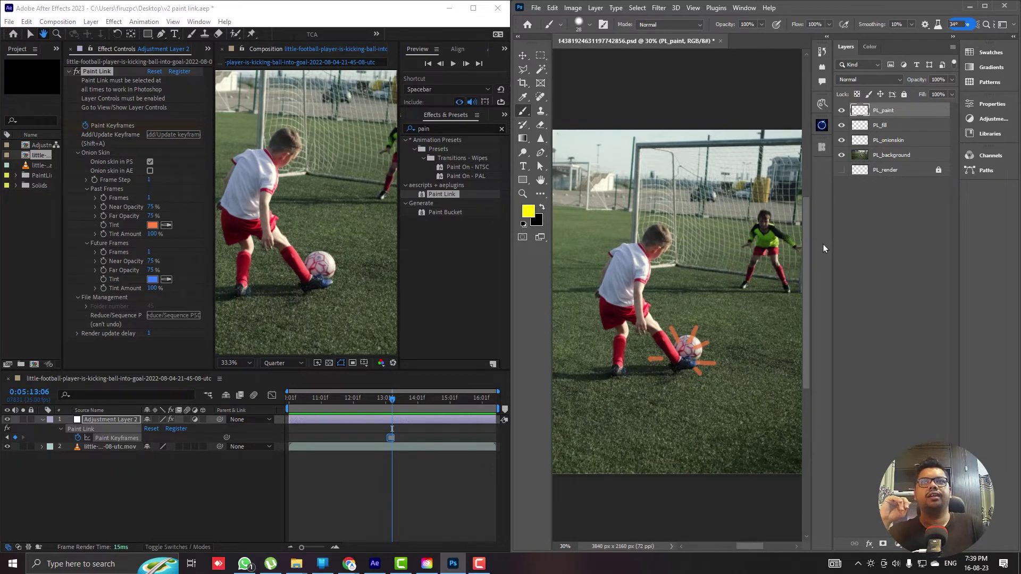
# Check the PL_onionskin layer by toggling its visibility, and paint new yellow rays around the ball on the PL_paint layer
pyautogui.click(841, 141)
pyautogui.click(841, 141)
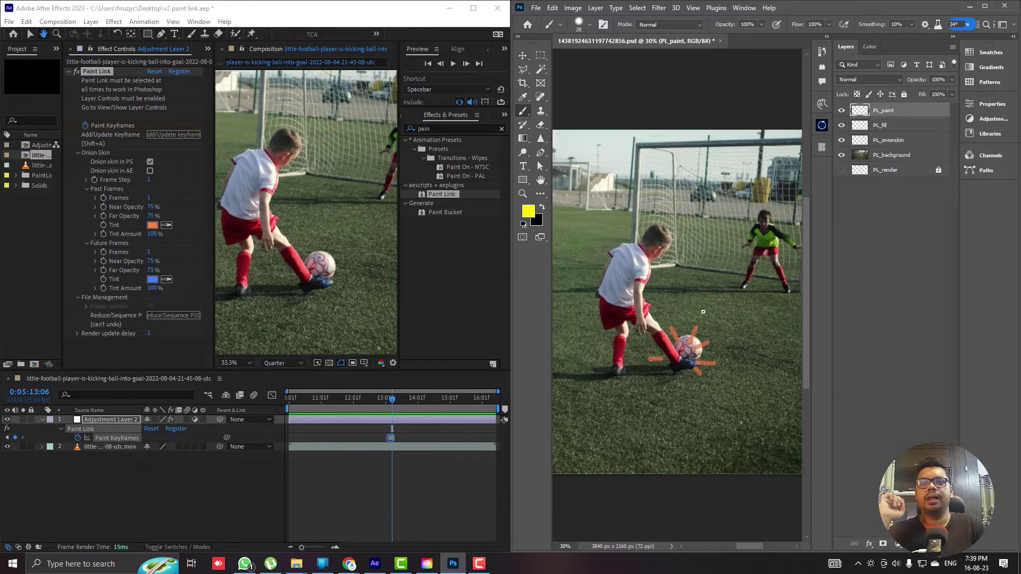
pyautogui.moveTo(687, 333)
pyautogui.mouseDown()
pyautogui.moveTo(686, 321)
pyautogui.moveTo(711, 330)
pyautogui.mouseUp()
pyautogui.moveTo(702, 351)
pyautogui.mouseDown()
pyautogui.moveTo(712, 326)
pyautogui.moveTo(712, 373)
pyautogui.moveTo(664, 330)
pyautogui.mouseUp()
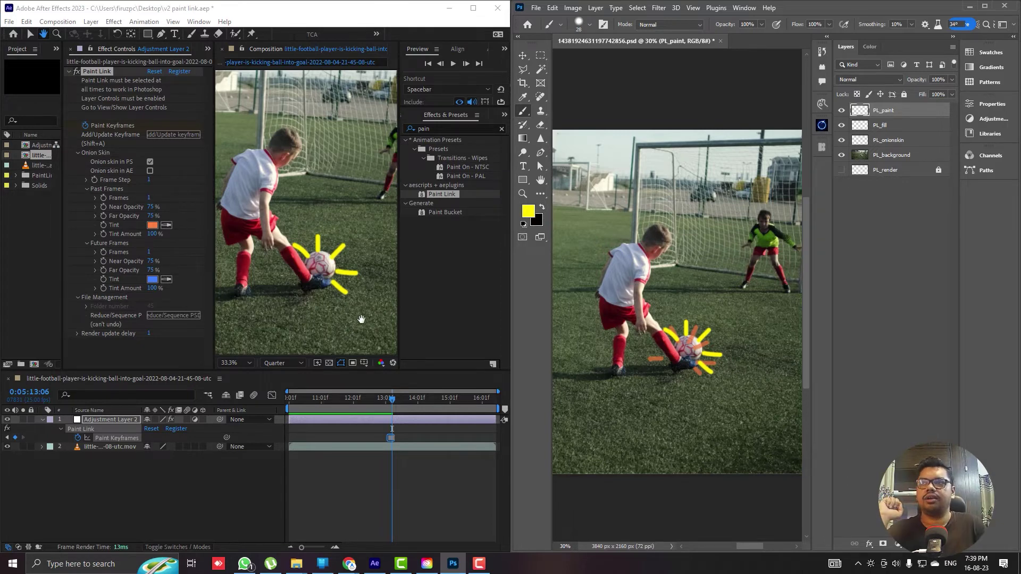
# Switch to After Effects and add a Paint Link keyframe on the next frame, 0:05:13:07
pyautogui.click(415, 20)
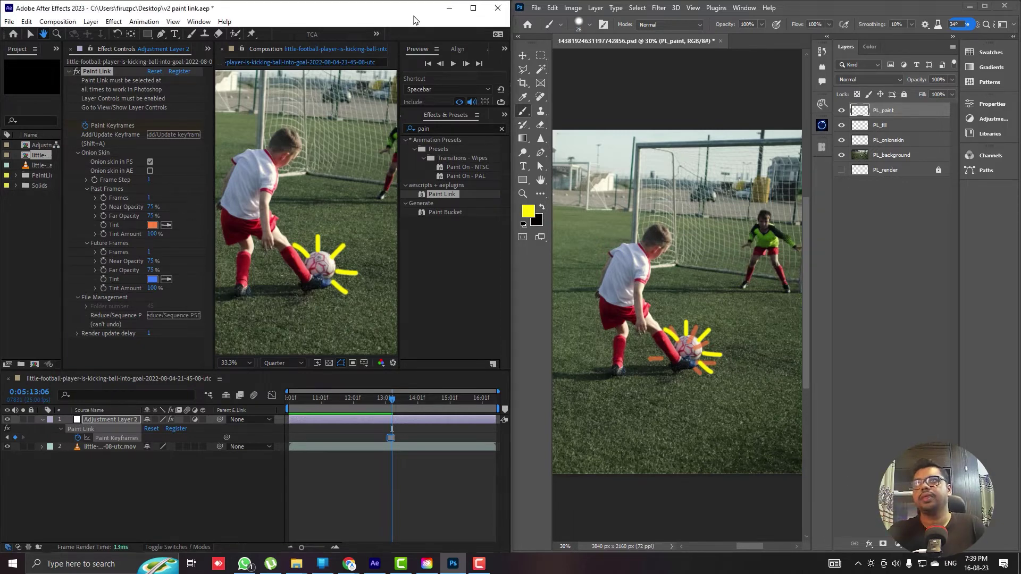
pyautogui.press('pagedown')
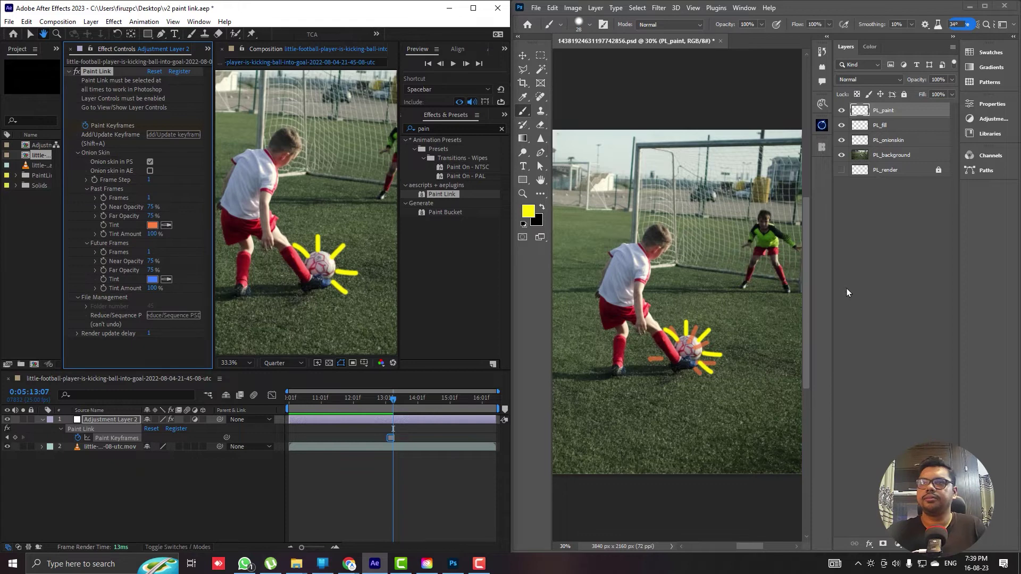
pyautogui.click(173, 134)
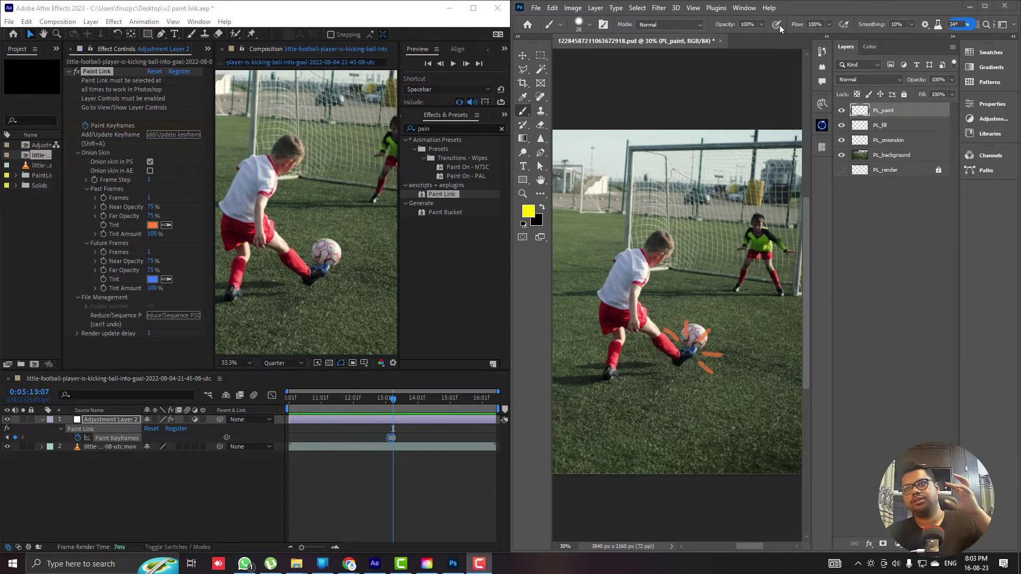
# Open the Paint Link Frame control panel in Photoshop and place it just above the football image
pyautogui.click(717, 9)
pyautogui.moveTo(739, 56)
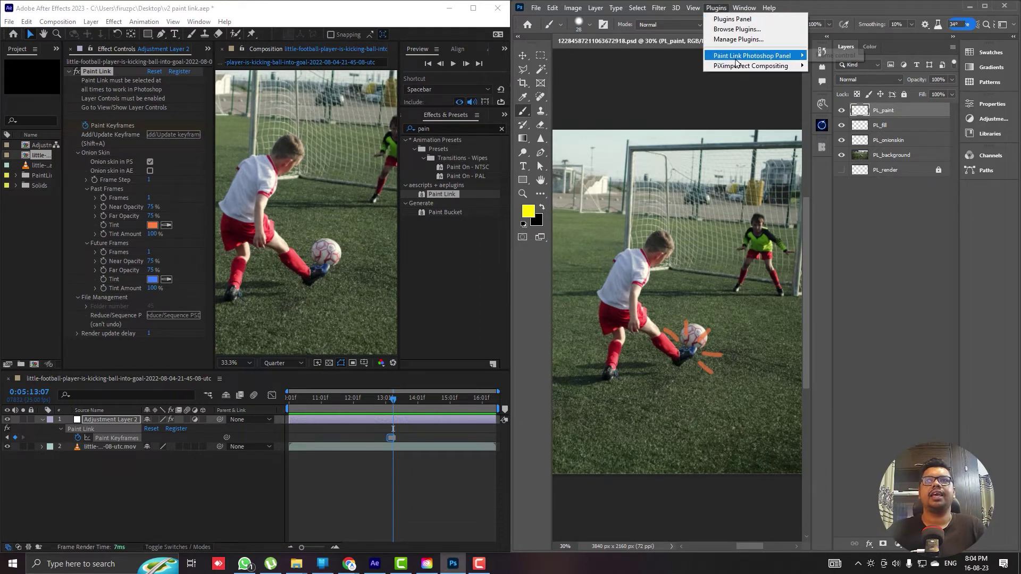
pyautogui.click(837, 56)
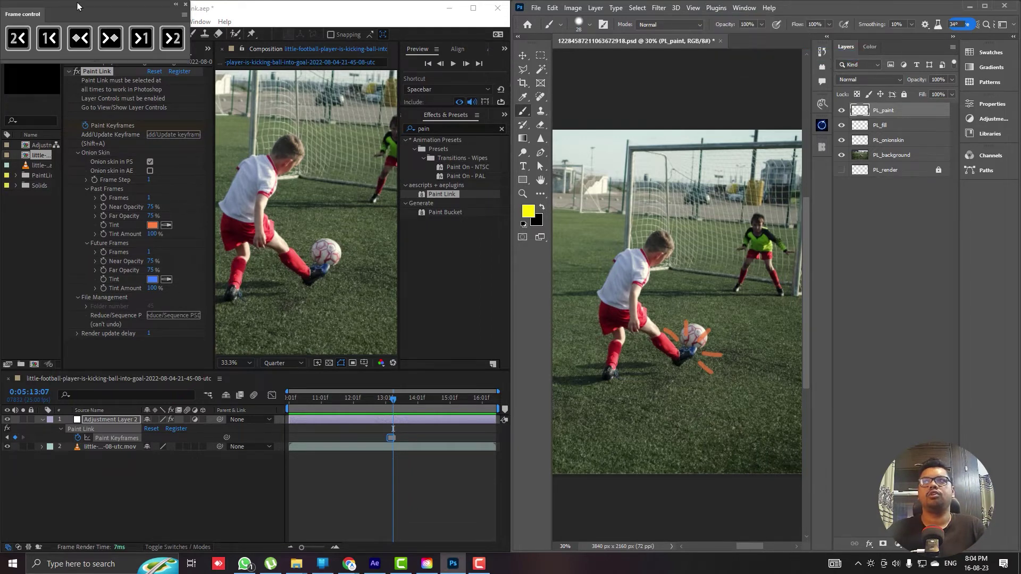
pyautogui.moveTo(766, 129); pyautogui.dragTo(716, 76)
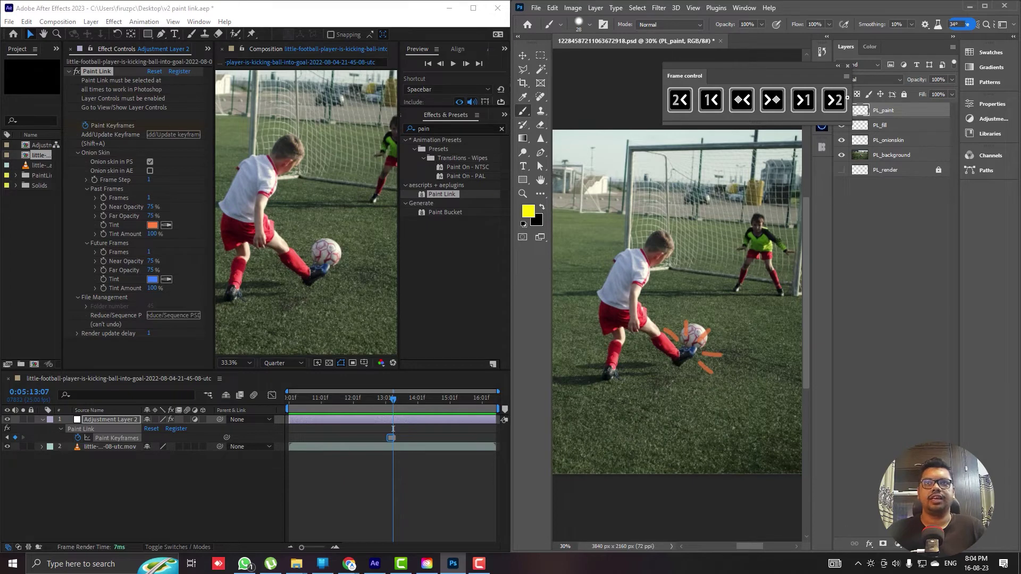
# Paint yellow rays around the ball on the PL_paint layer for frame 0:05:13:07
pyautogui.moveTo(697, 324)
pyautogui.mouseDown()
pyautogui.moveTo(704, 312)
pyautogui.moveTo(723, 339)
pyautogui.moveTo(706, 351)
pyautogui.moveTo(721, 362)
pyautogui.moveTo(673, 311)
pyautogui.moveTo(673, 336)
pyautogui.moveTo(664, 334)
pyautogui.mouseUp()
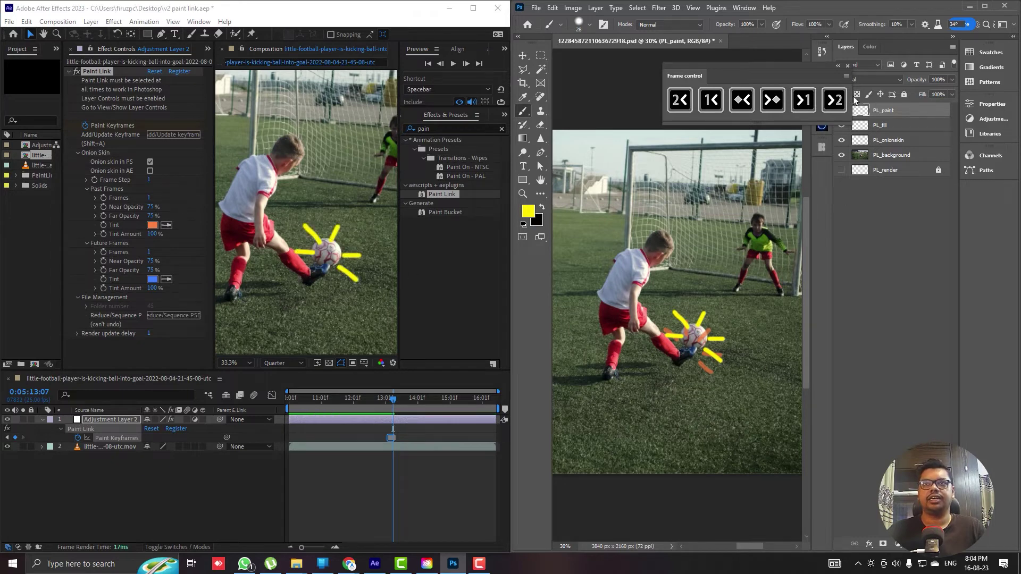
pyautogui.click(802, 101)
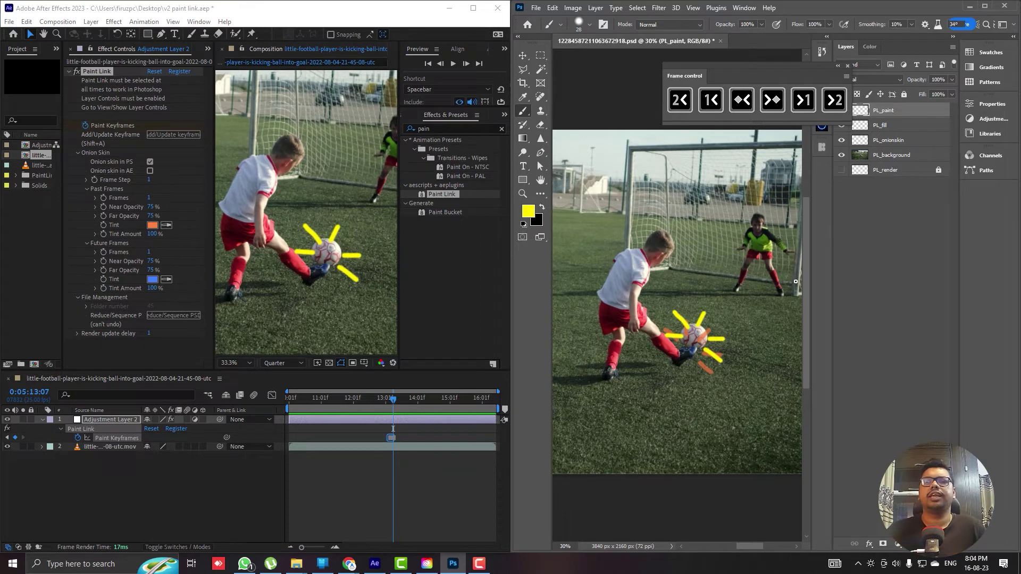
pyautogui.click(809, 103)
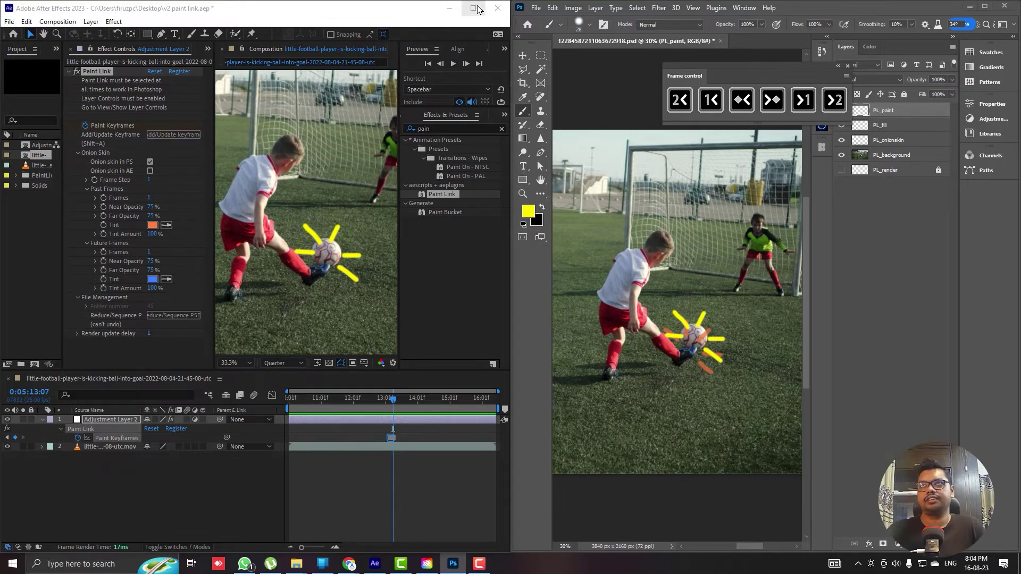
# Maximize After Effects and pre-compose Adjustment Layer 2 as "Adjustment Layer 2 Comp 1", moving all attributes into the new composition
pyautogui.click(474, 8)
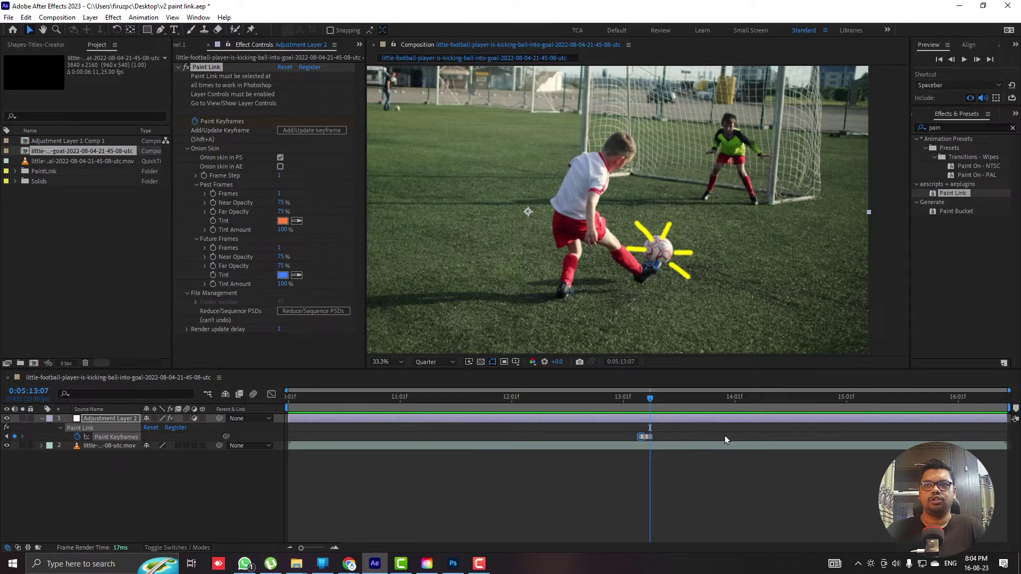
pyautogui.click(656, 423)
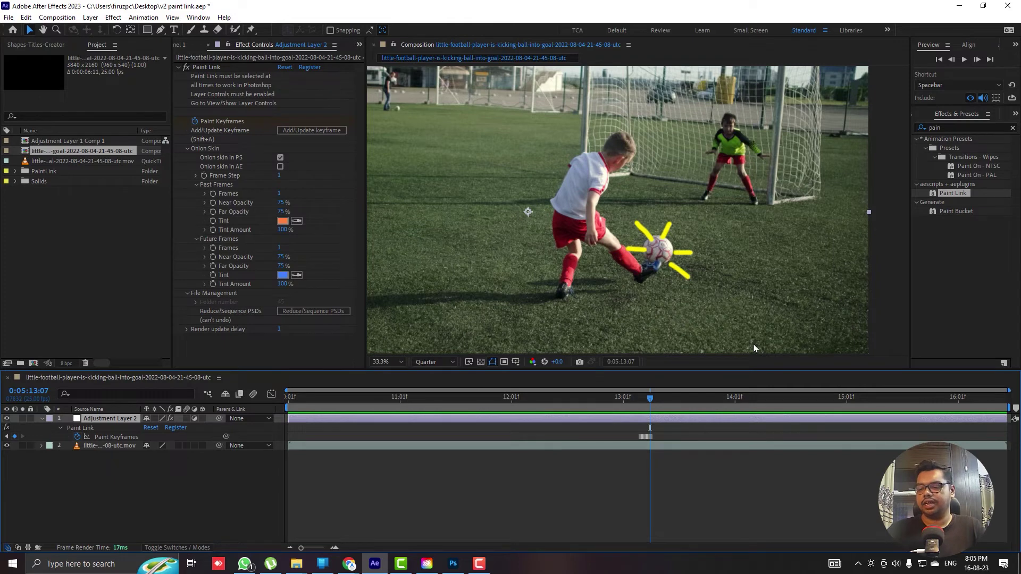
pyautogui.hotkey('ctrl', 'shift', 'c')
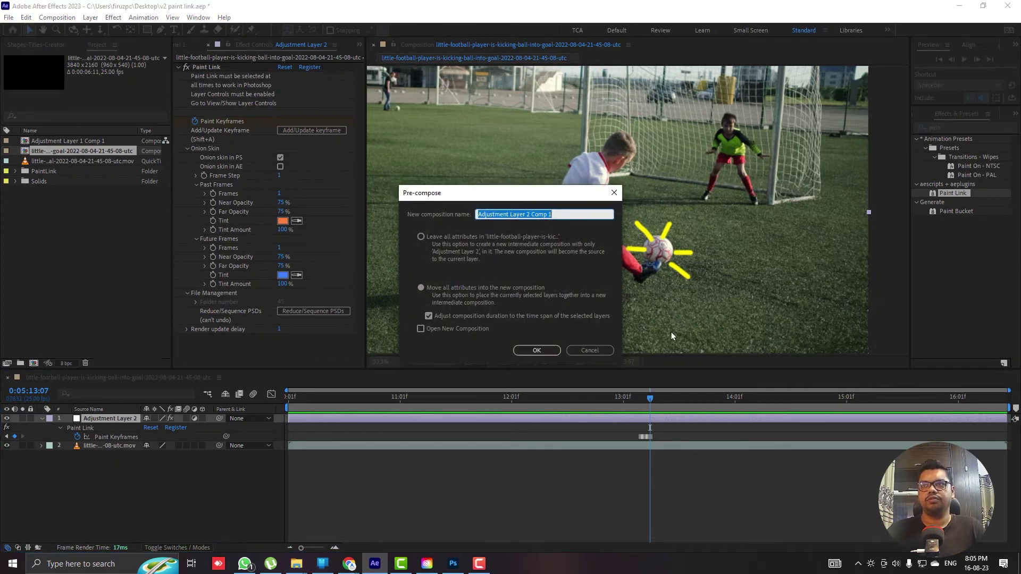
pyautogui.click(536, 350)
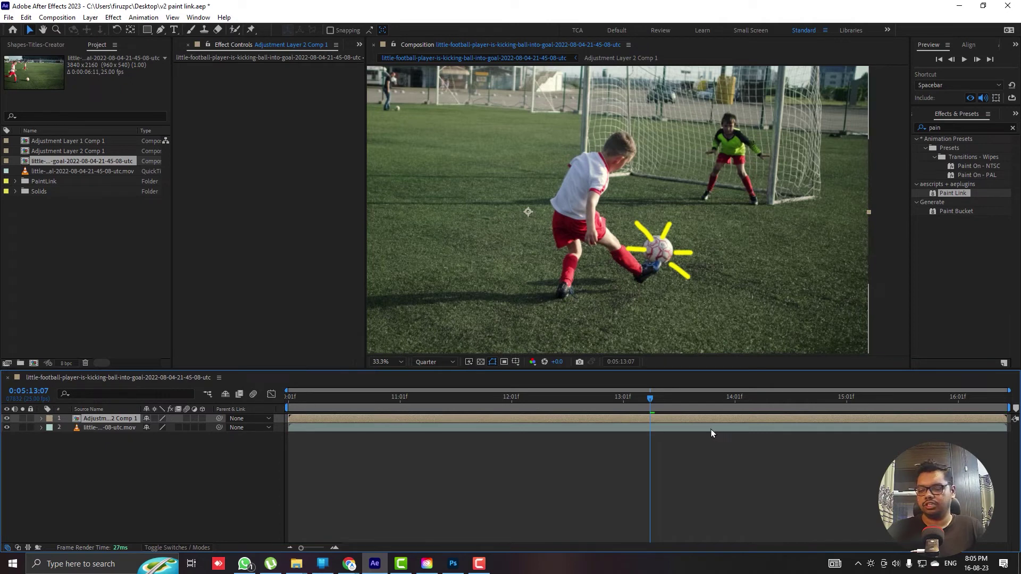
# Apply the Deep Glow effect to the pre-composed paint layer
pyautogui.hotkey('ctrl', 'space')
pyautogui.write('de')
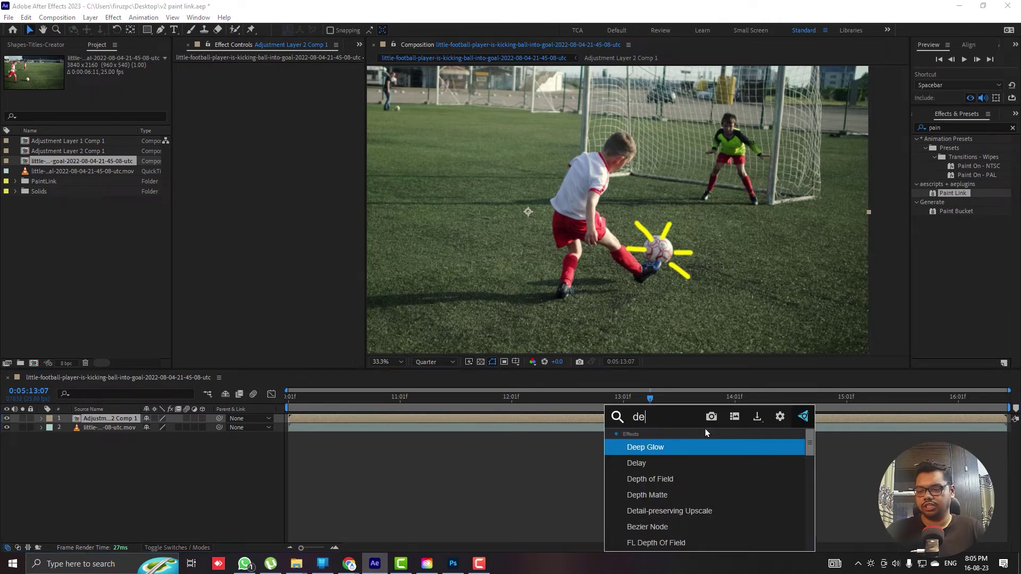
pyautogui.write('ep')
pyautogui.click(662, 451)
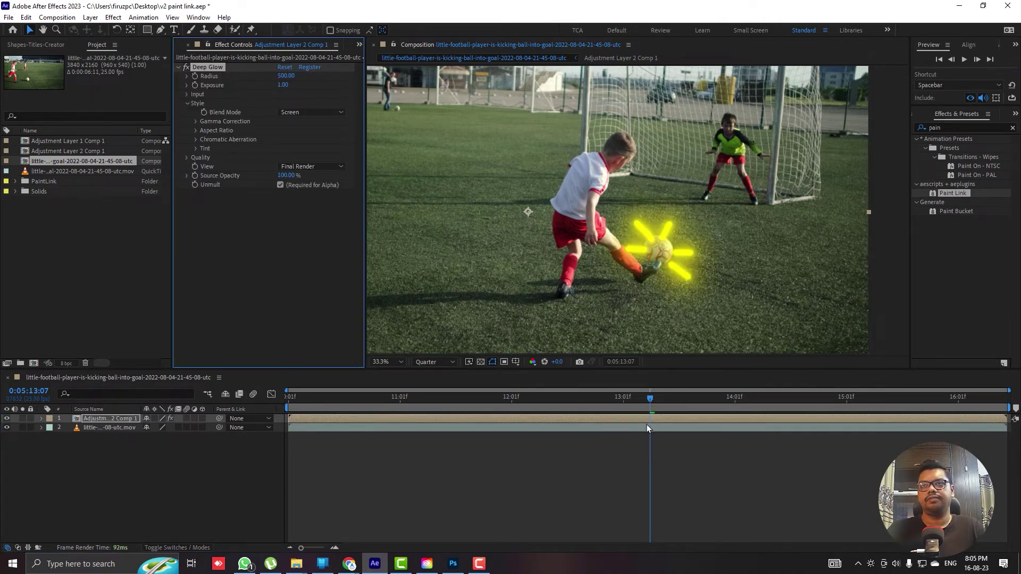
# Preview the glowing rays in the composition from just before the kick until after the ball leaves
pyautogui.click(592, 399)
pyautogui.press('space')
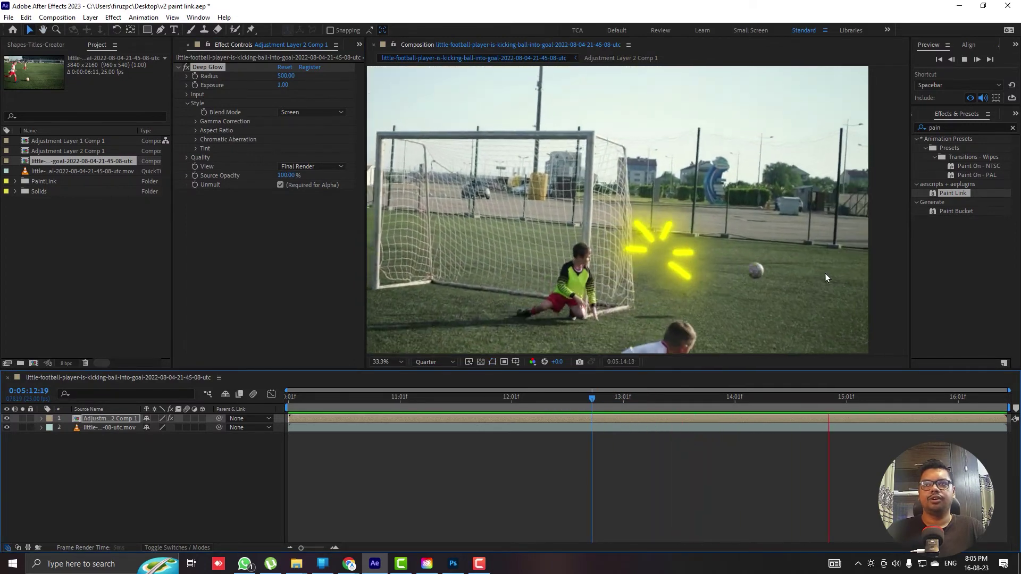
pyautogui.press('space')
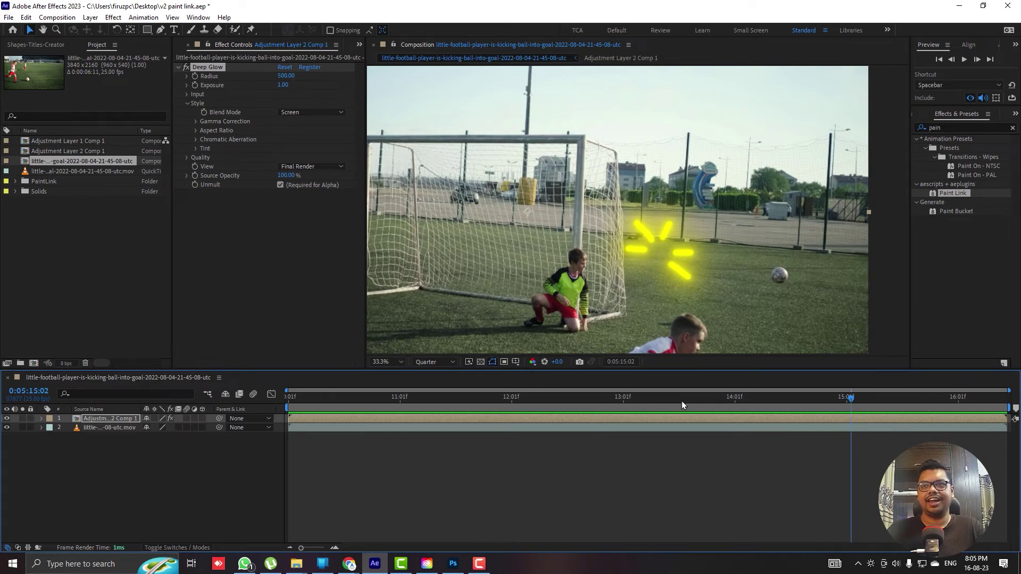
pyautogui.moveTo(674, 400); pyautogui.dragTo(741, 417)
# Open Adjustment Layer 2 Comp 1 and switch all of the adjustment layer's Paint Keyframes off hold interpolation
pyautogui.doubleClick(738, 417)
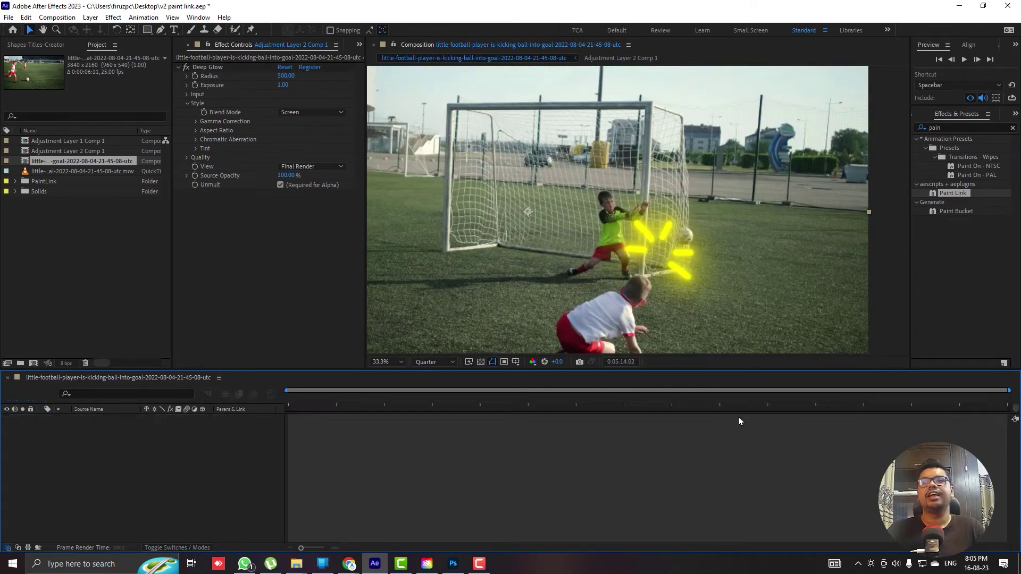
pyautogui.click(640, 420)
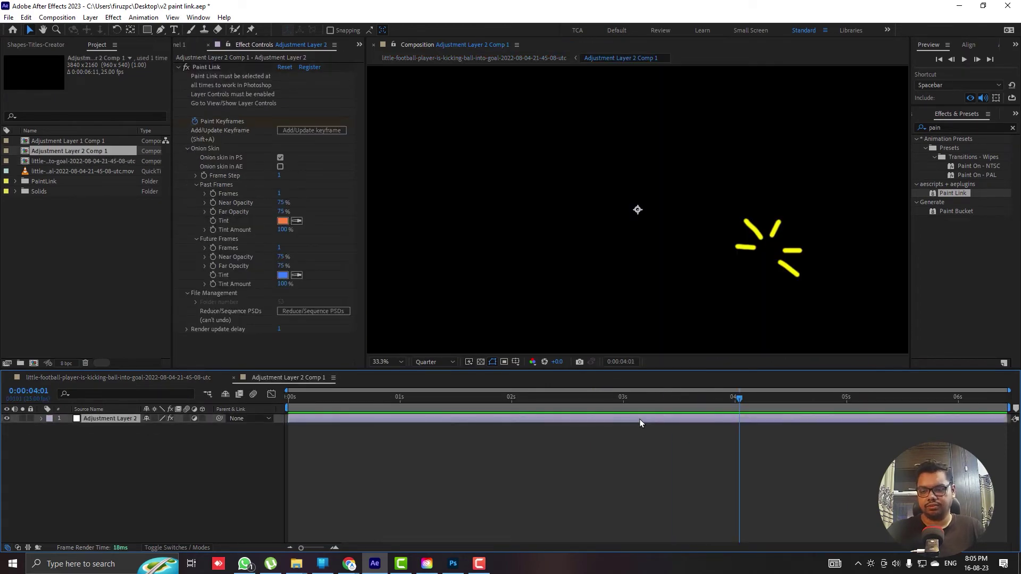
pyautogui.press('u')
pyautogui.click(646, 436)
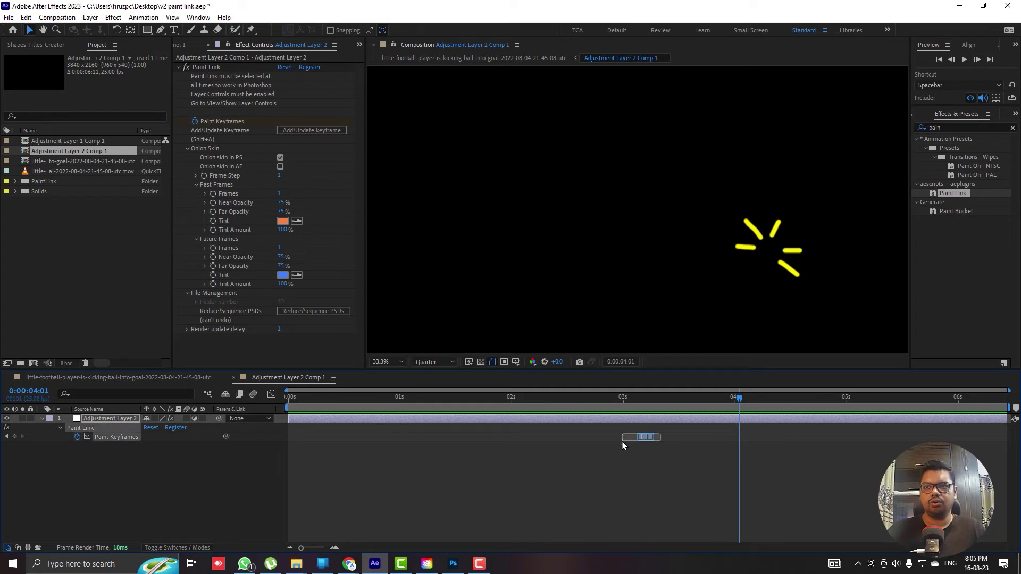
pyautogui.keyDown('ctrl'); pyautogui.click(651, 438); pyautogui.keyUp('ctrl')
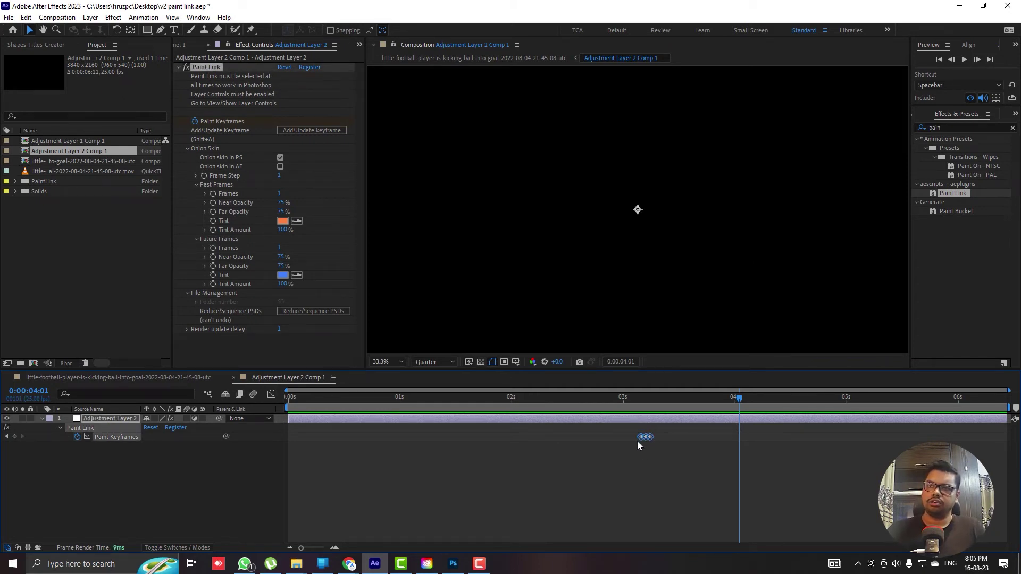
# Return to the main football composition and preview the kick from about 0:05:12:22
pyautogui.click(186, 379)
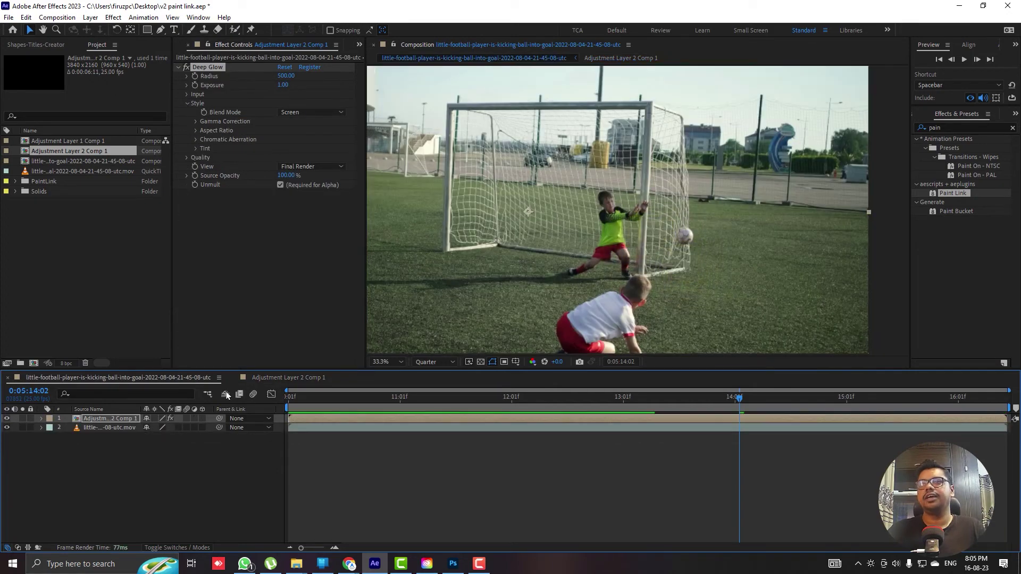
pyautogui.moveTo(694, 400); pyautogui.dragTo(621, 415)
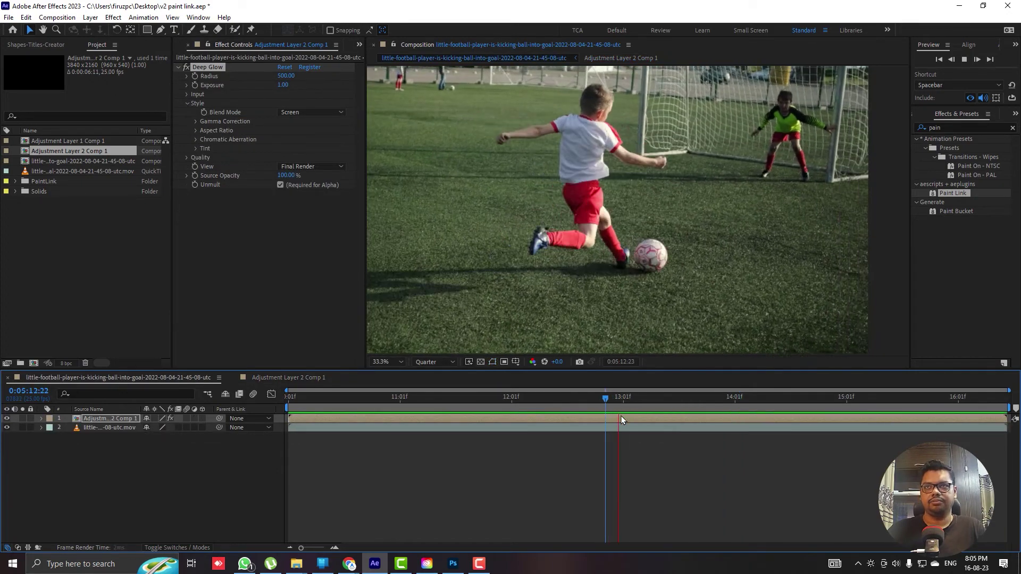
# Replay the kick in the football composition from about 0:05:12:21 to check the glowing rays
pyautogui.press('space')
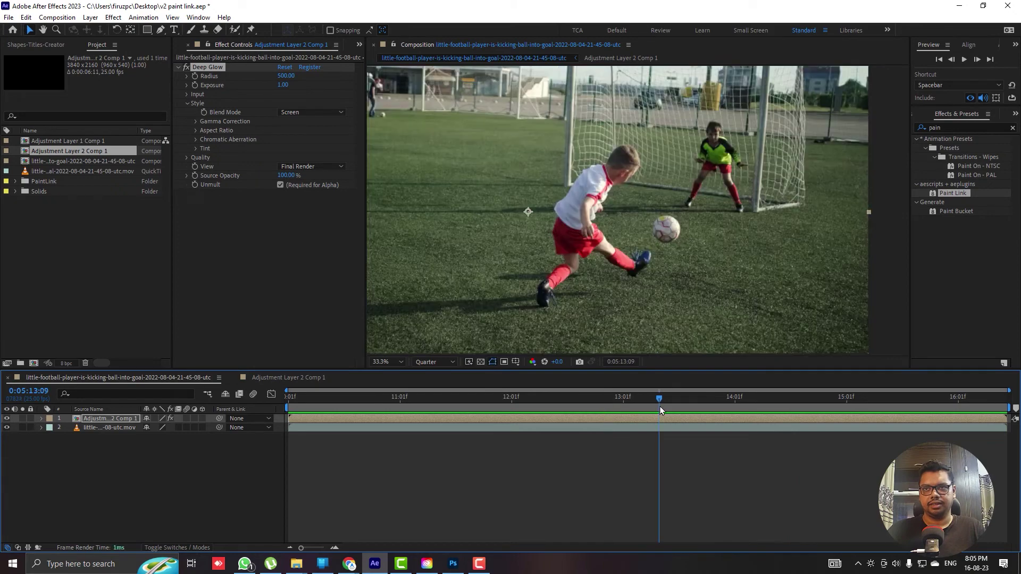
pyautogui.click(600, 405)
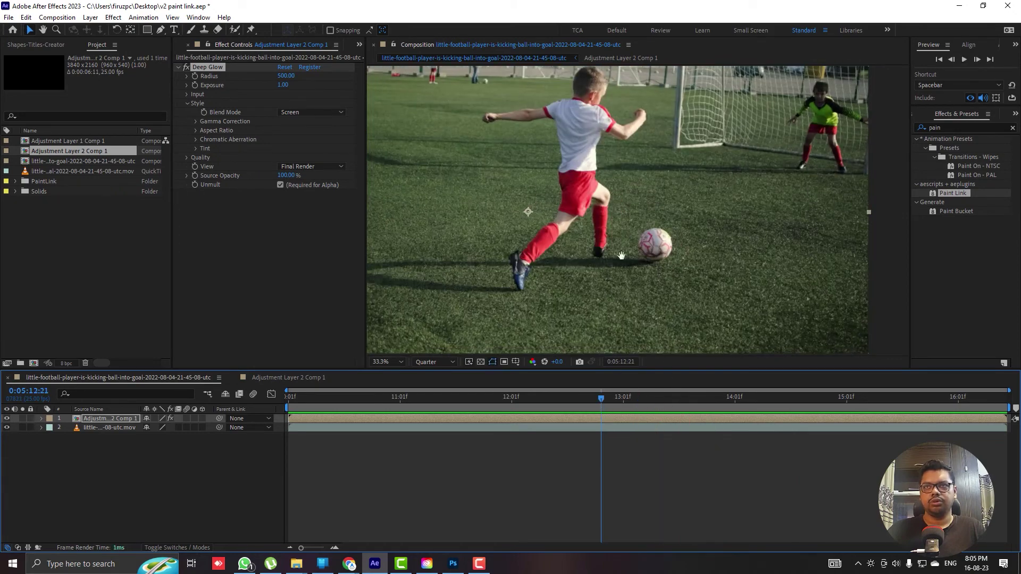
pyautogui.press('space')
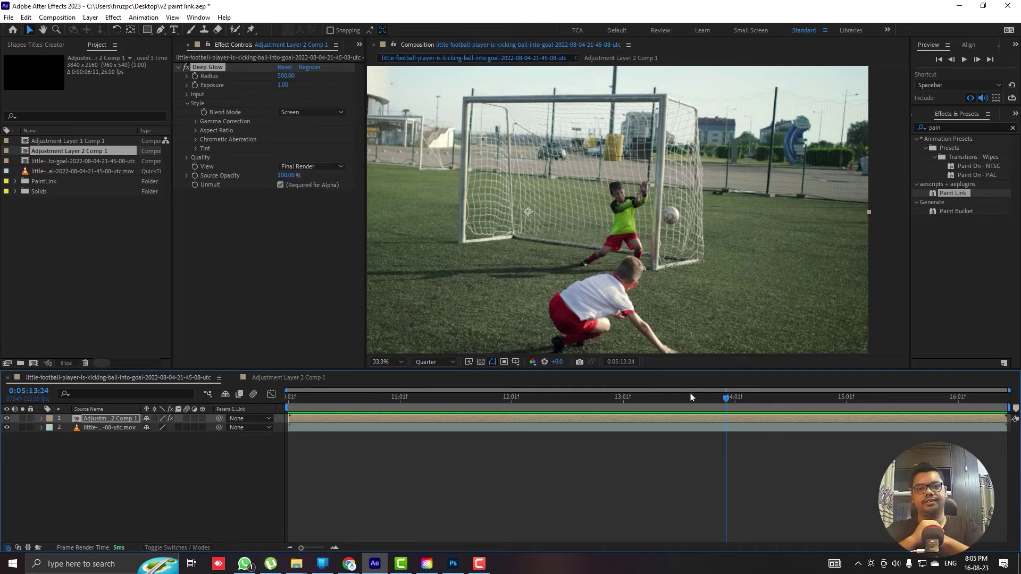
# Switch to Chrome and review the Professional 2D Motion Graphics Course page, including its class schedule and What Will You Learn list
pyautogui.hotkey('alt', 'Tab')
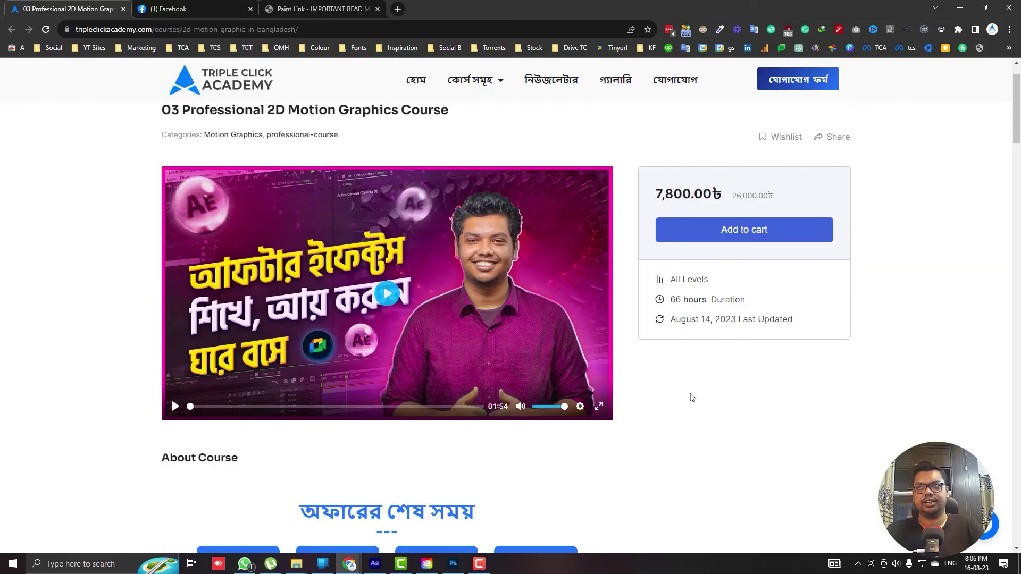
pyautogui.scroll(2, 691, 397)
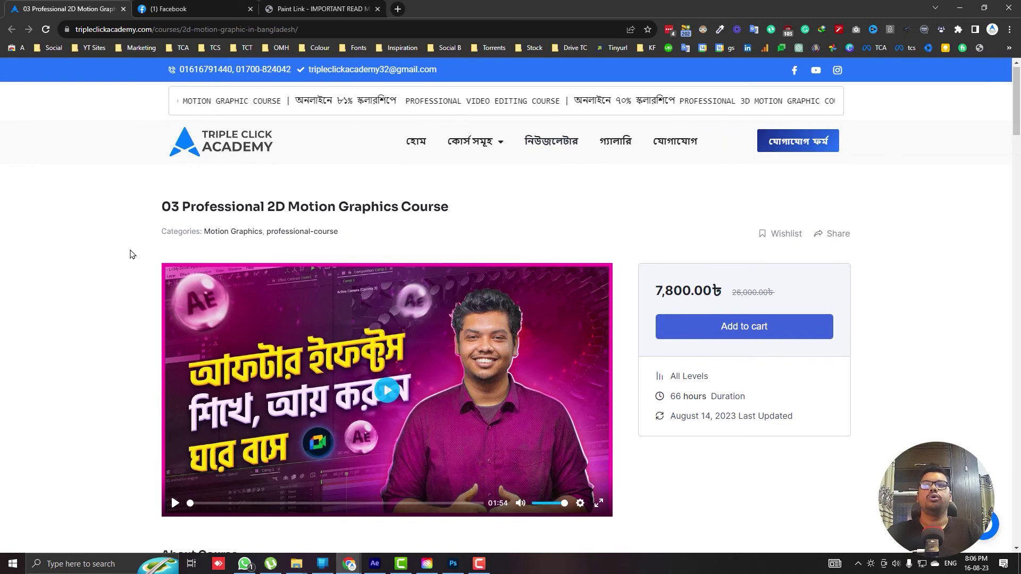
pyautogui.scroll(-9, 133, 255)
pyautogui.scroll(-10, 939, 375)
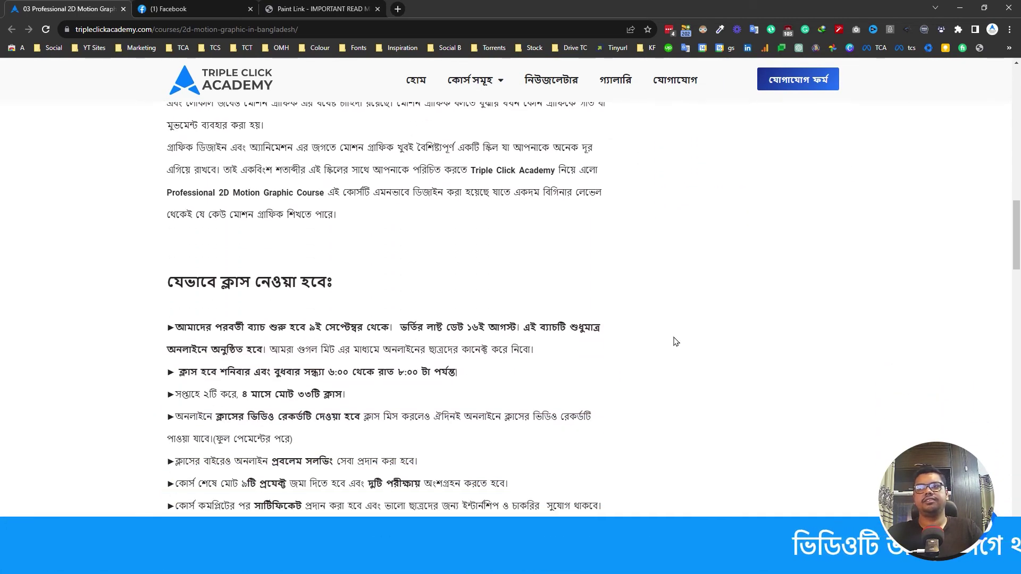
pyautogui.scroll(-6, 686, 351)
pyautogui.scroll(-9, 690, 355)
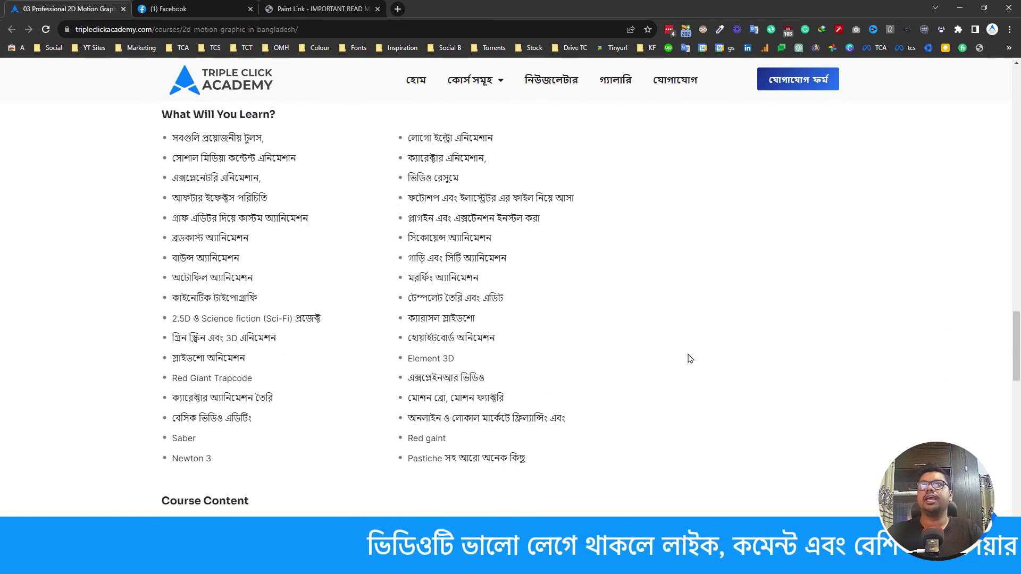
pyautogui.scroll(6, 497, 267)
pyautogui.scroll(15, 496, 268)
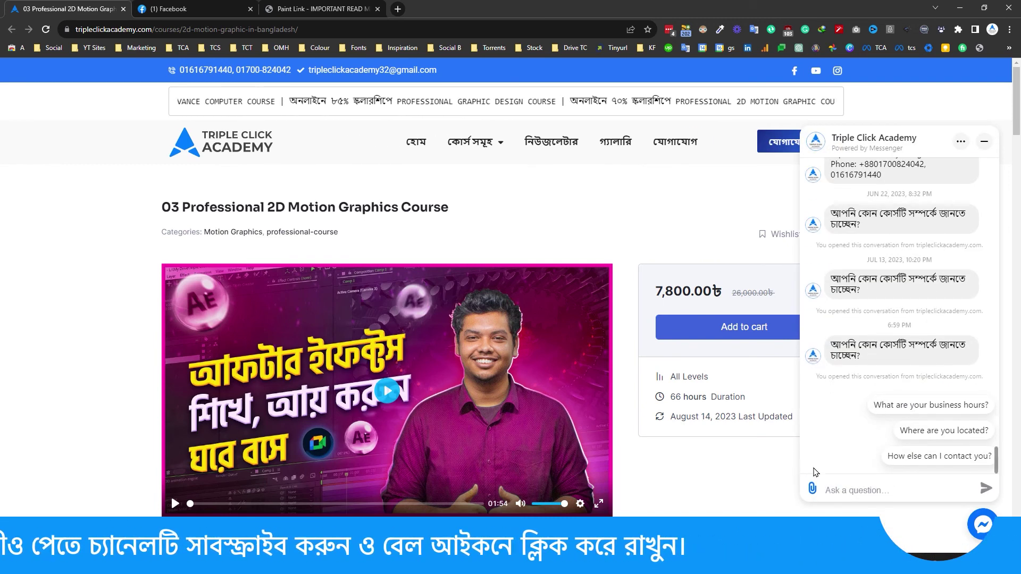
# Bring up the Triple Click Academy Facebook page and minimize both open chat windows
pyautogui.click(236, 7)
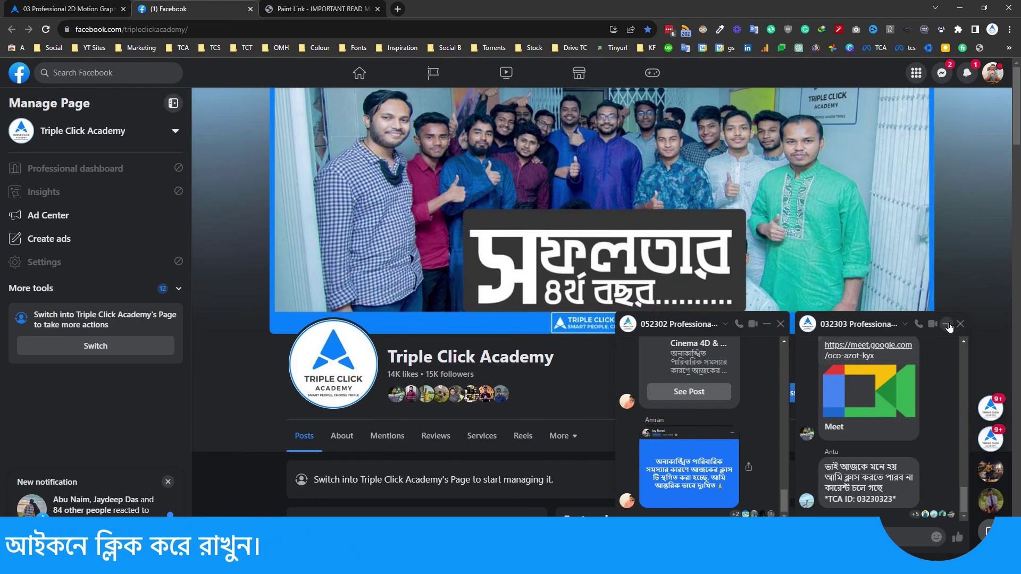
pyautogui.click(960, 324)
pyautogui.click(961, 324)
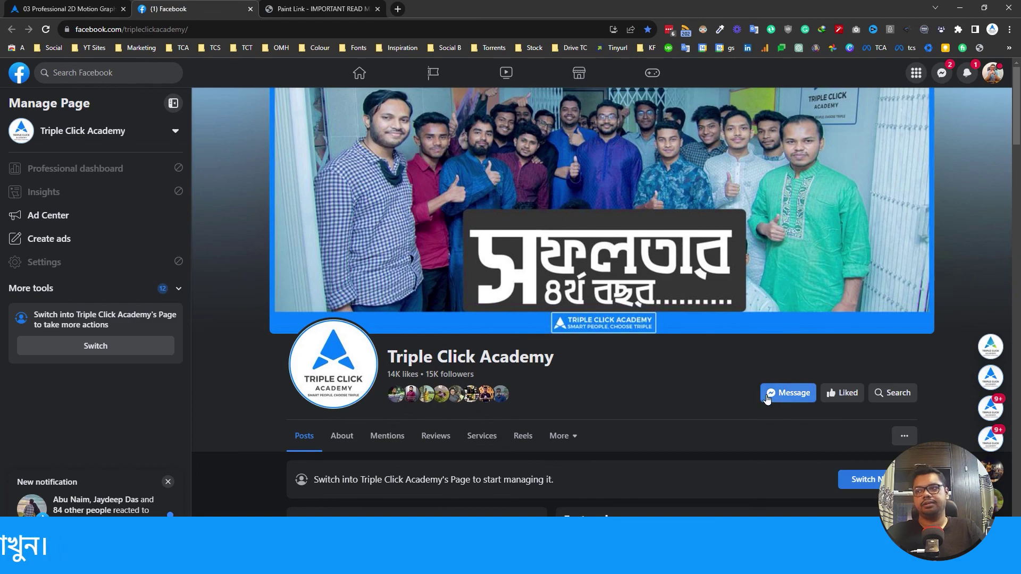